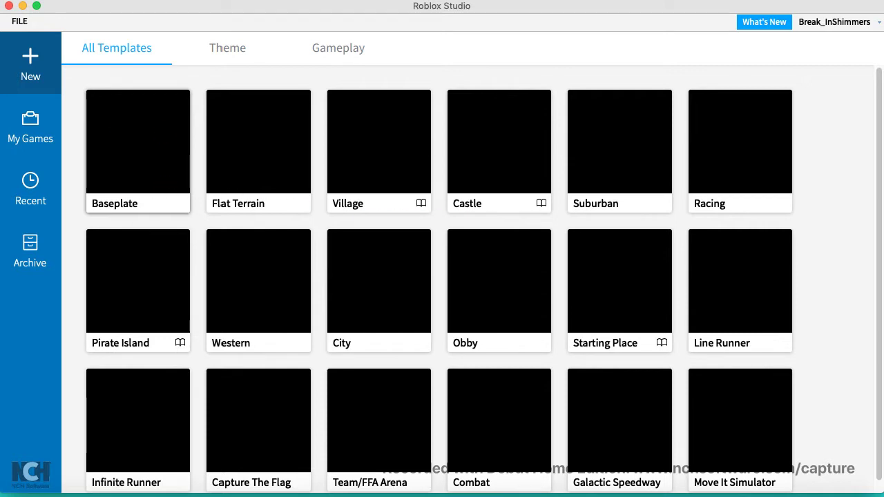
Start a new place from the Baseplate template and look around the scene.
click(107, 183)
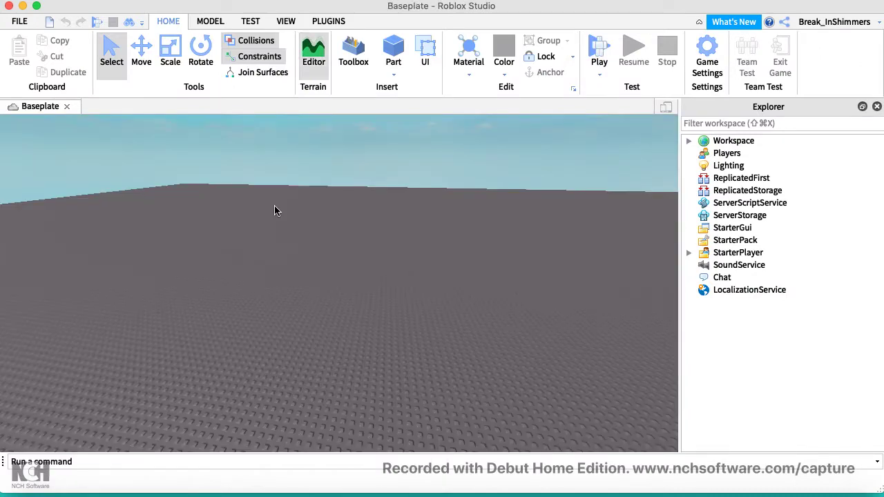
click(274, 209)
right_drag(274, 205, 274, 205)
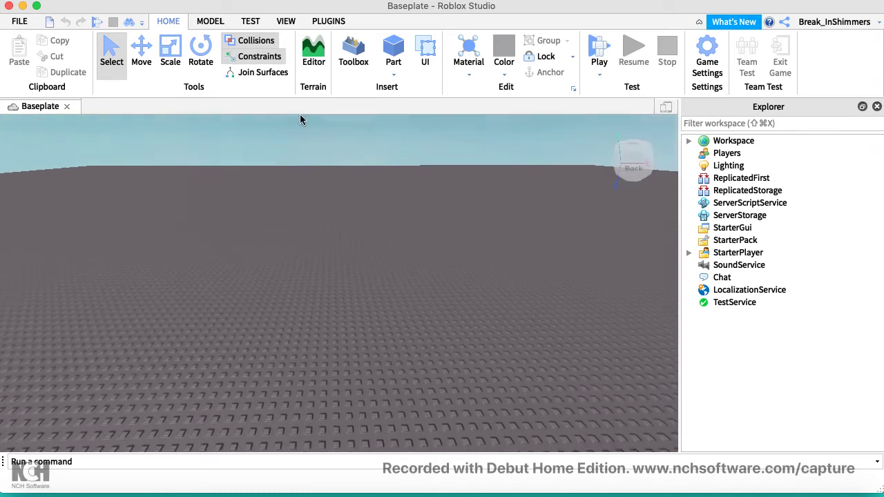
Close the Explorer panel, then show both Explorer and Properties from the View tab.
click(876, 107)
right_drag(600, 266, 600, 267)
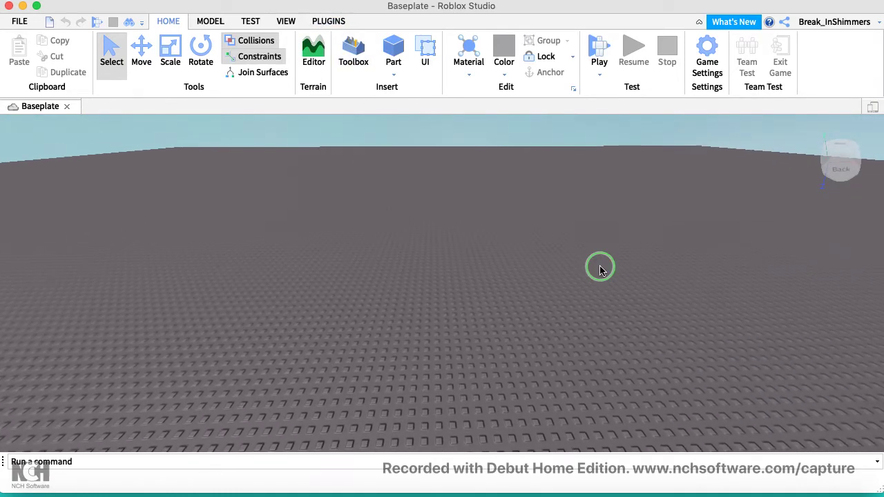
click(285, 21)
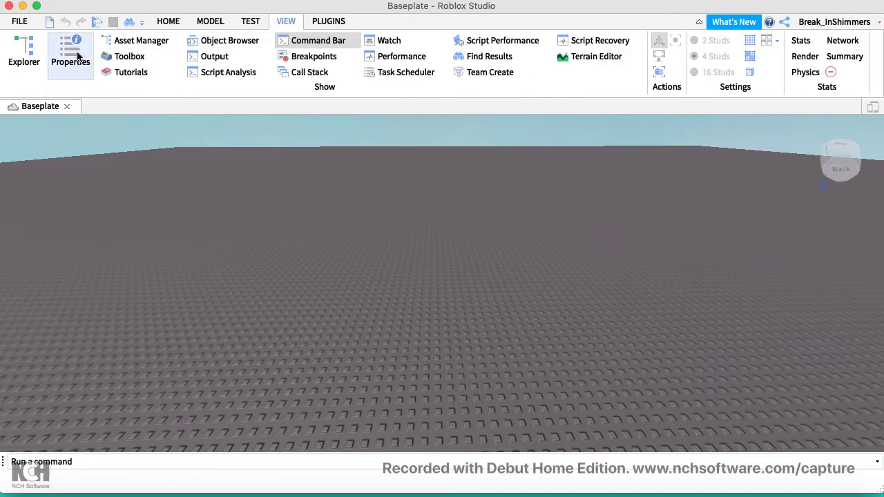
click(28, 48)
click(71, 44)
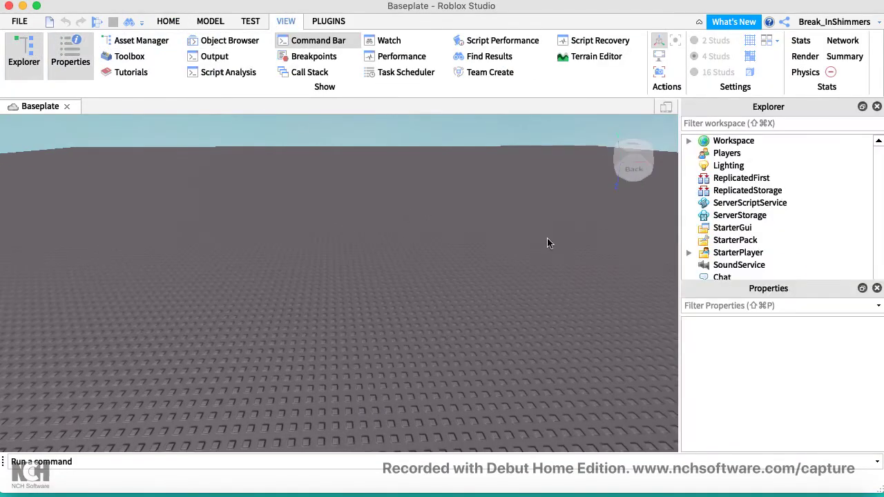
right_drag(530, 272, 529, 268)
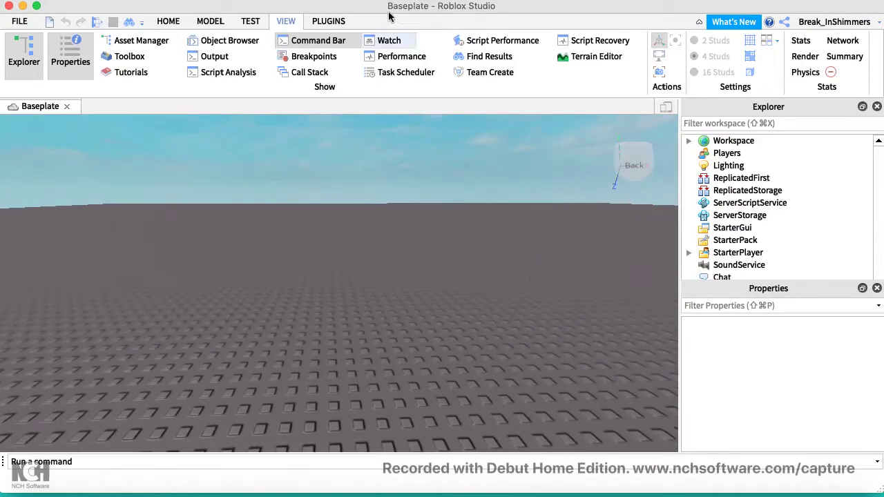
Show the Plugins tab with Load Catalog Items, Load Character and Build Rig.
click(330, 21)
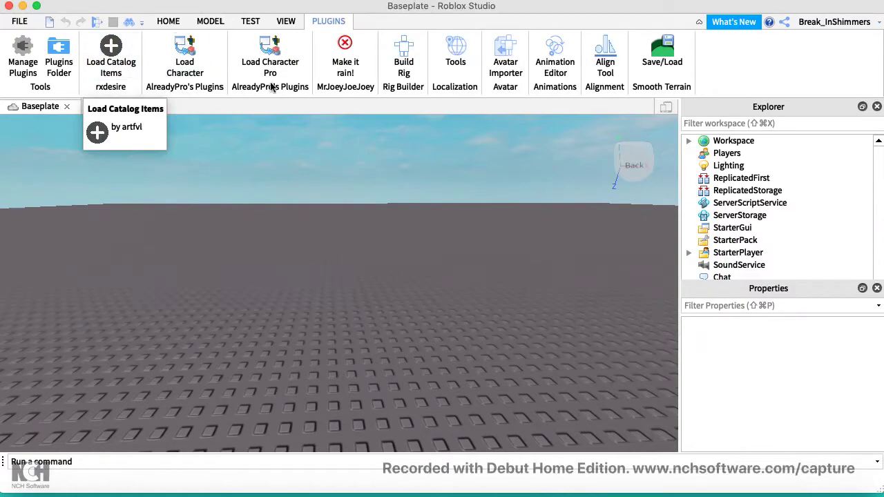
right_drag(312, 189, 313, 194)
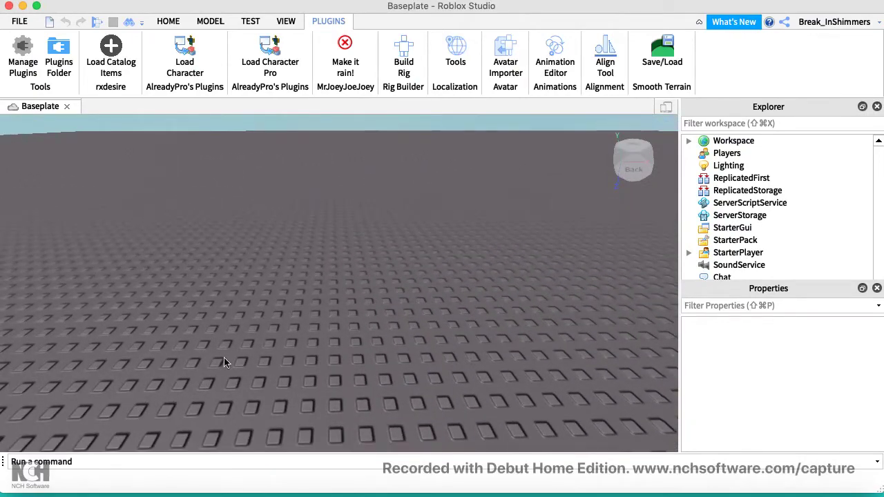
In Safari, go to the Roblox home page and browse the Avatar Shop's recommended items.
click(150, 492)
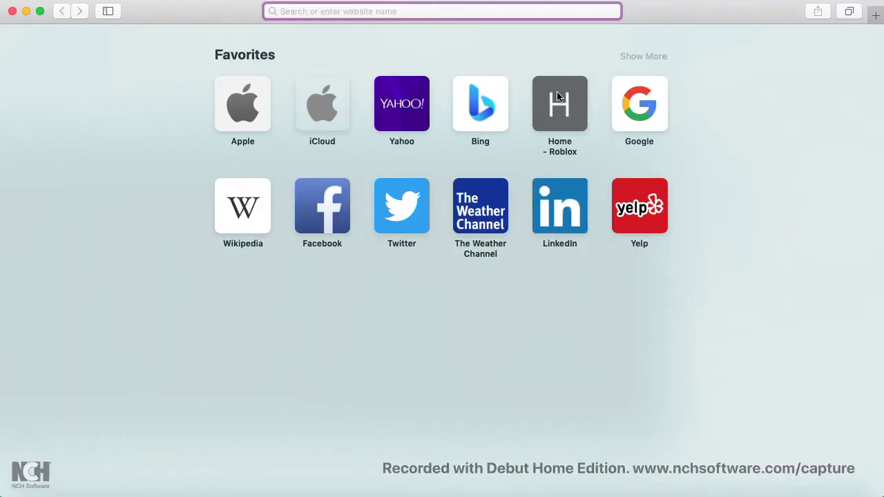
click(558, 97)
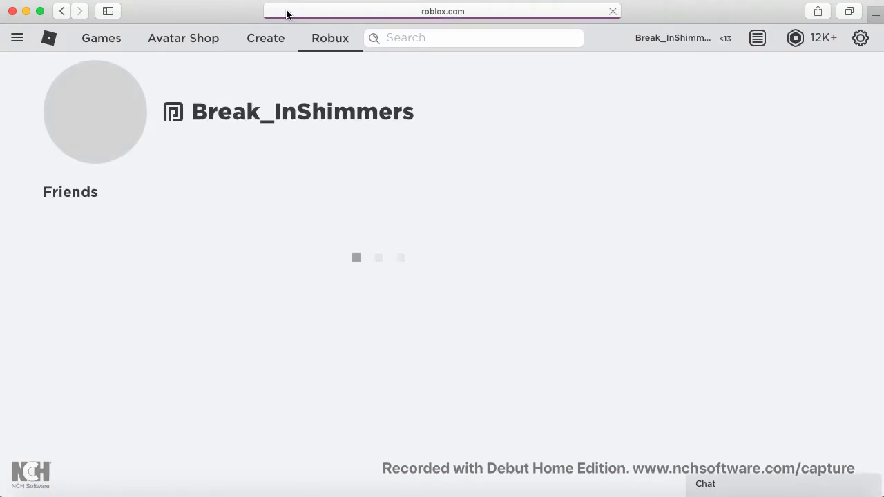
click(195, 37)
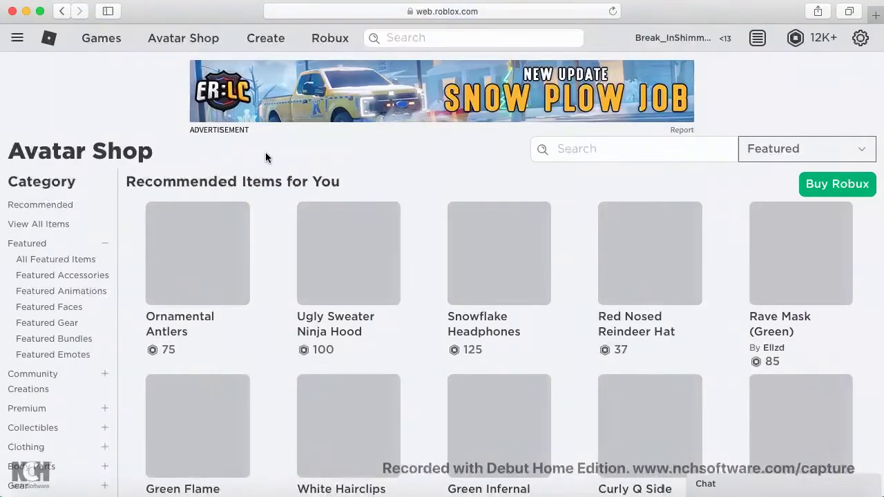
scroll(265, 157, down, 2)
In the Load Character plugin, replace the username field with your own Roblox username.
click(661, 492)
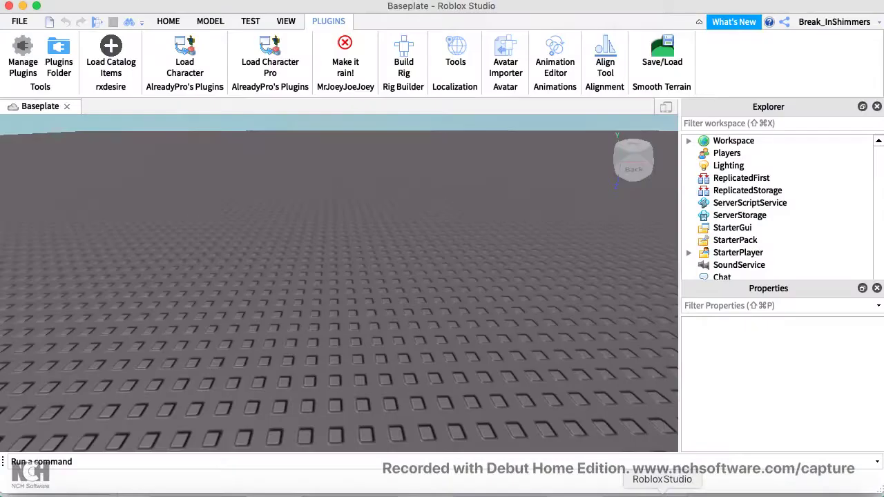
click(351, 285)
click(192, 48)
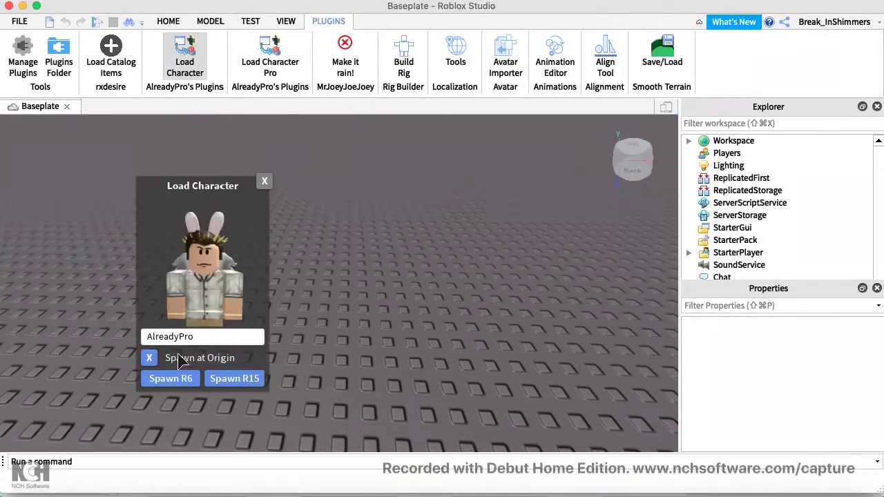
click(177, 337)
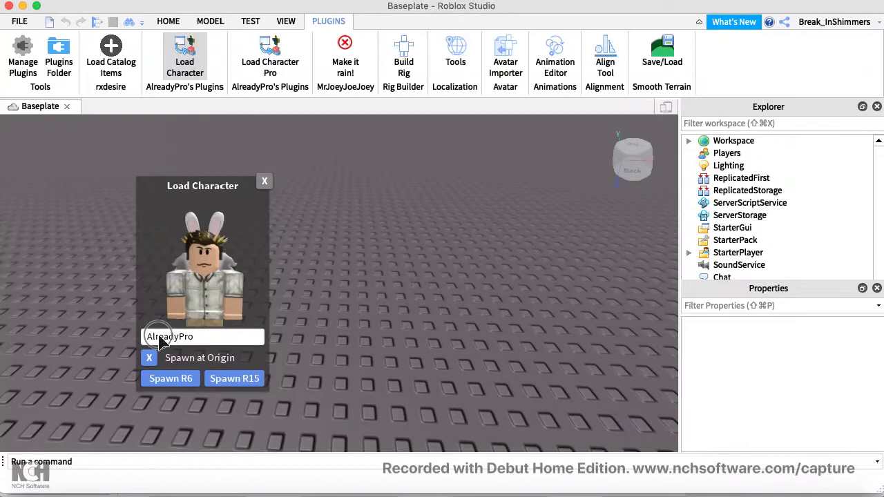
drag(148, 337, 188, 340)
key(BackSpace)
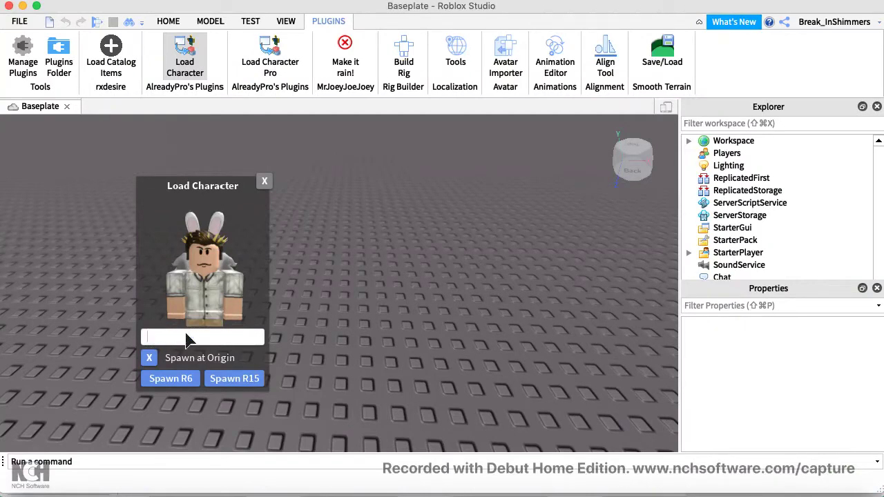
text(break)
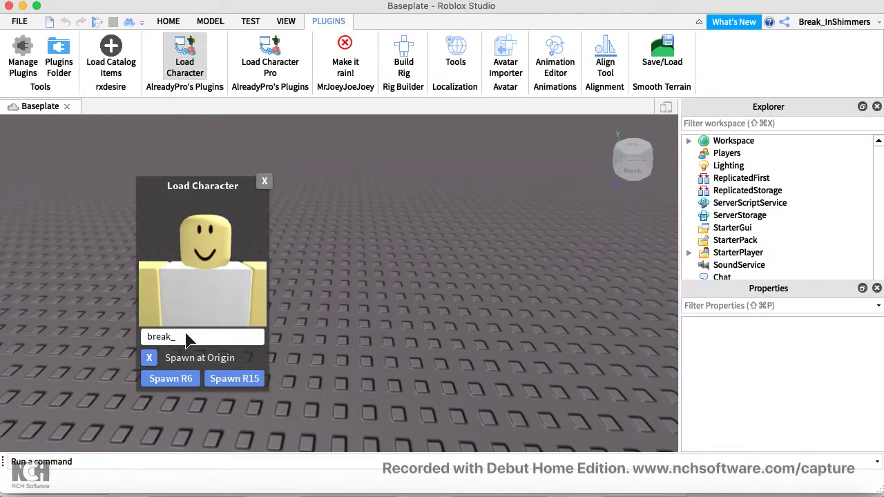
text(_ins)
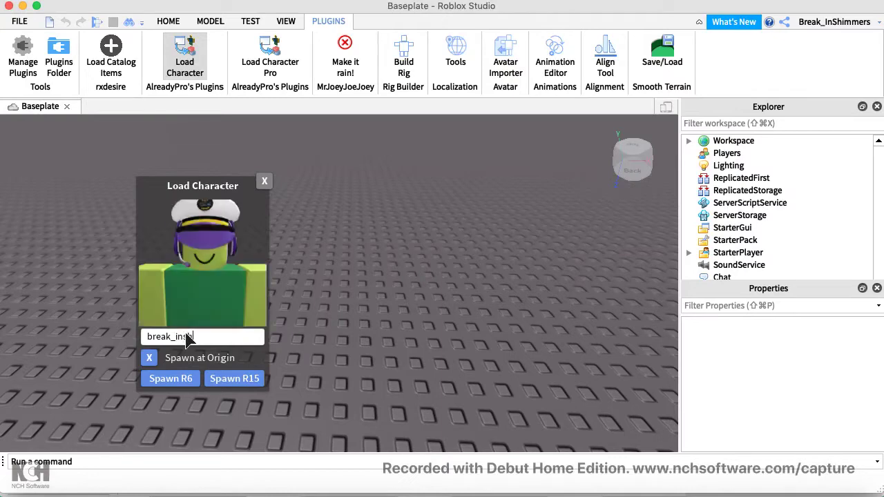
text(himmers)
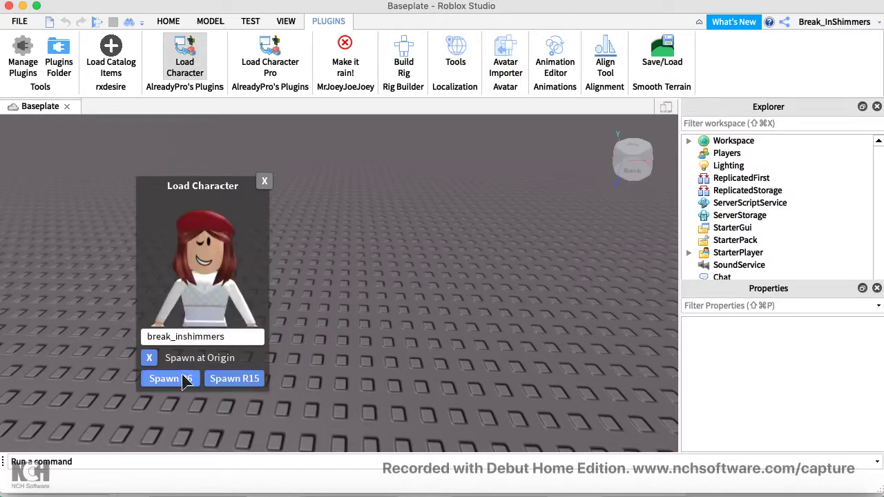
Spawn the avatar as an R6 character and turn the camera toward it.
click(184, 381)
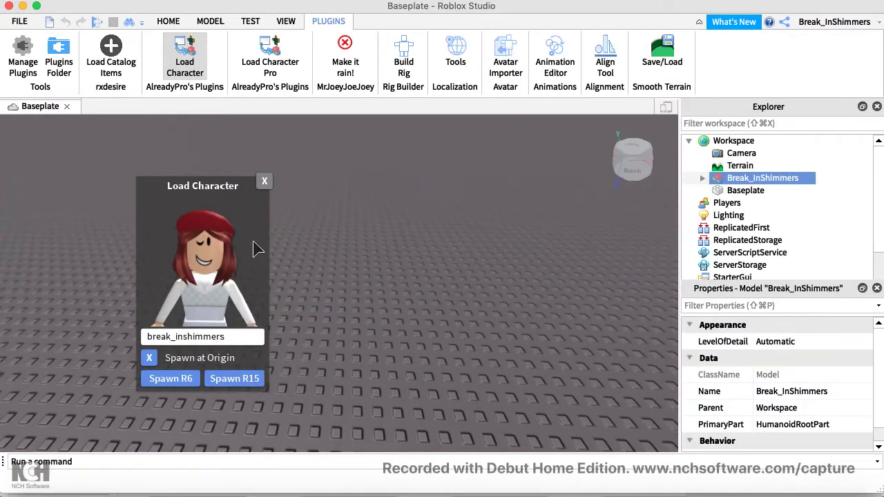
click(266, 184)
mouse_move(307, 253)
right_down()
mouse_move(326, 249)
mouse_move(308, 253)
right_up()
scroll(308, 252, up, 3)
scroll(308, 253, up, 3)
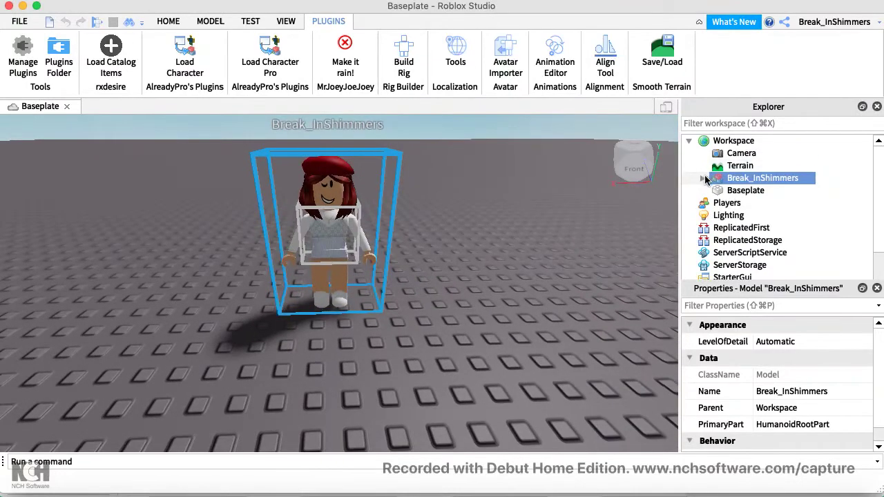
Expand the avatar model in Explorer and cut its Red Beret accessory.
click(702, 178)
right_click(734, 194)
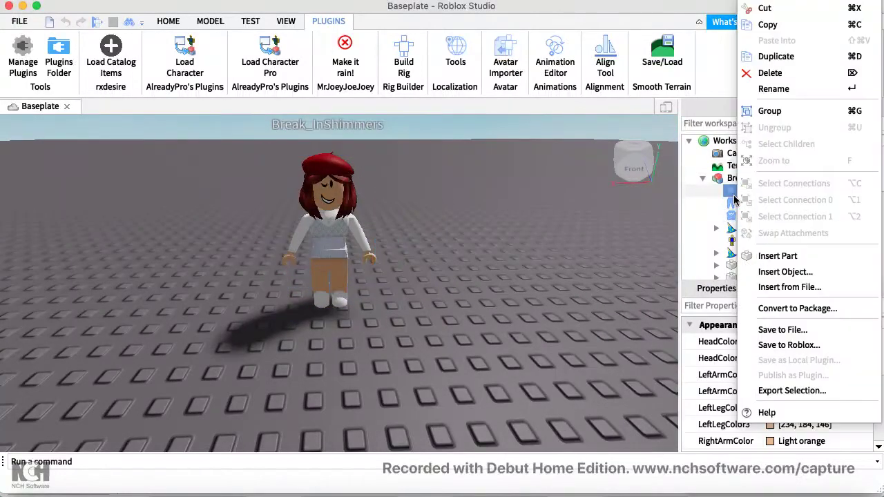
key(Escape)
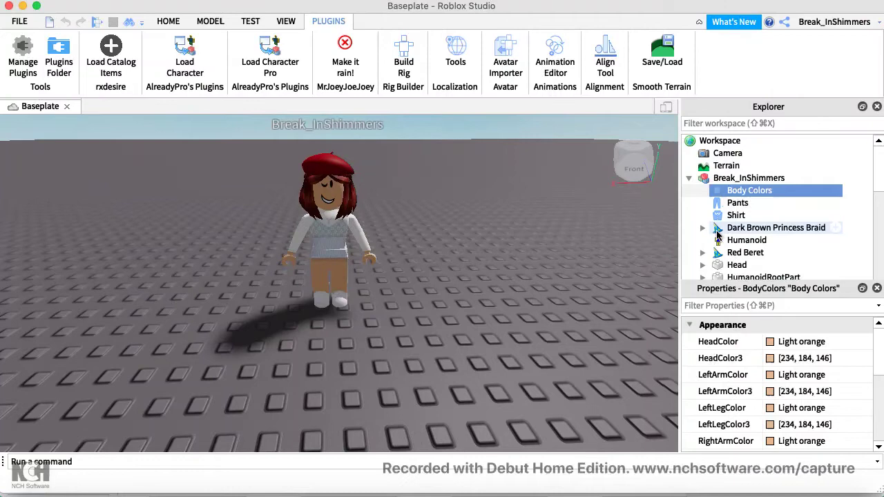
right_click(716, 257)
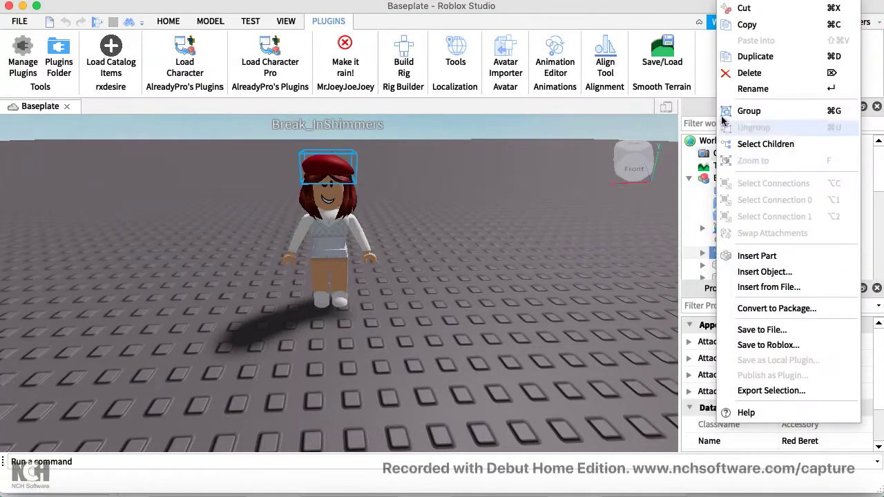
click(743, 8)
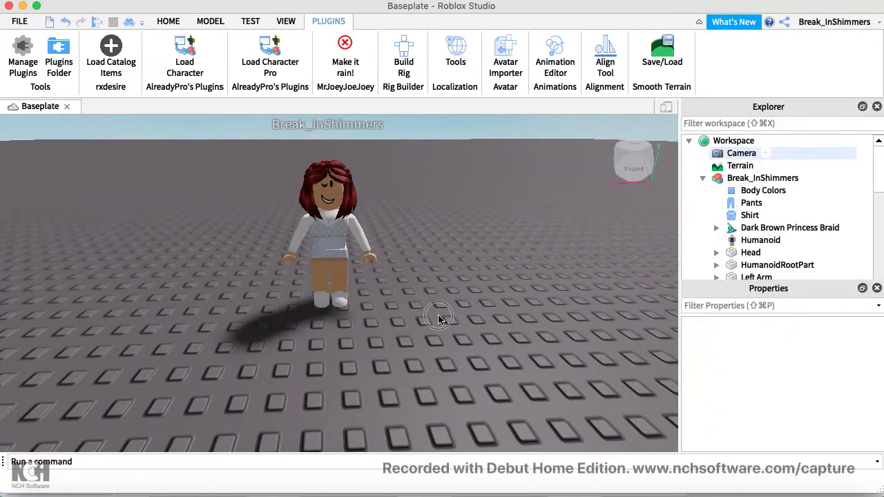
click(150, 490)
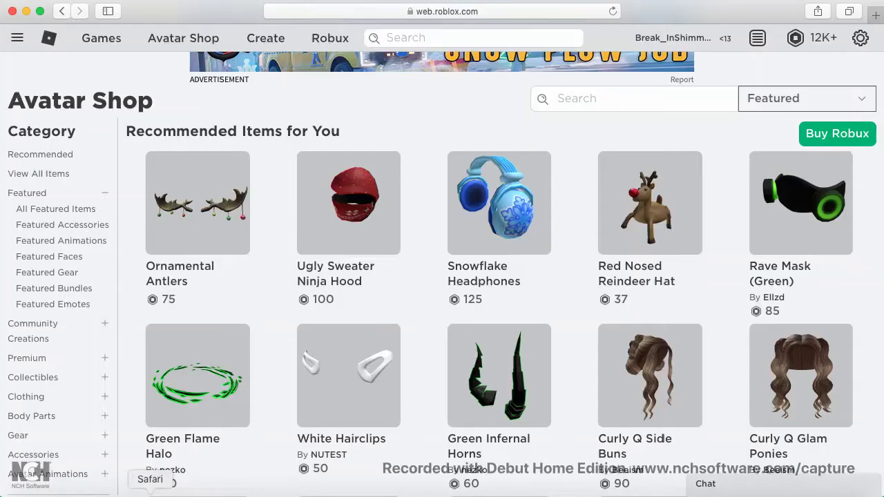
scroll(241, 370, down, 5)
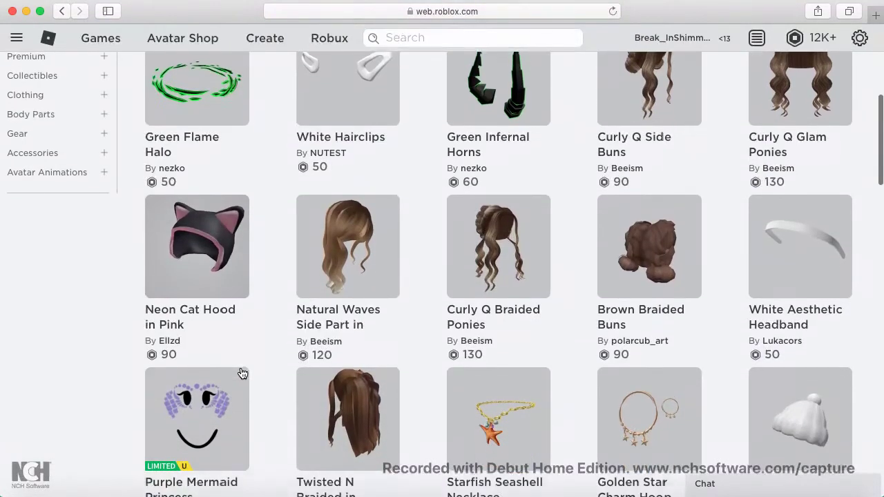
scroll(241, 374, down, 1)
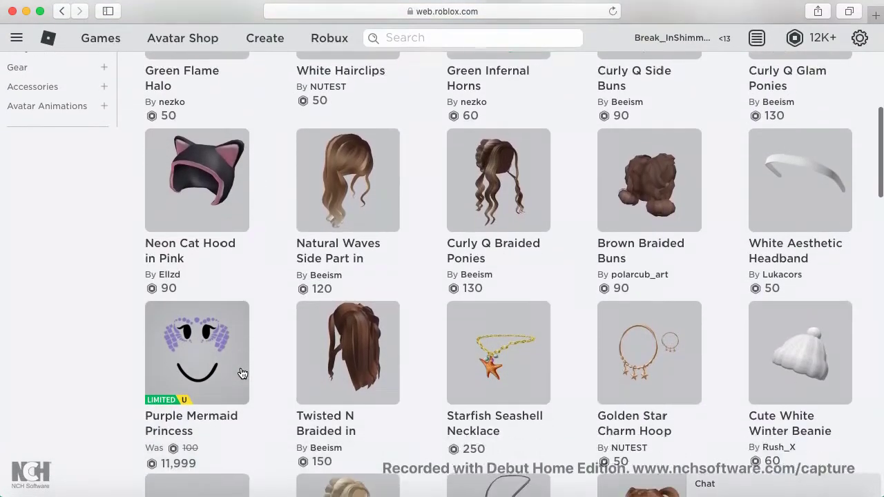
click(343, 187)
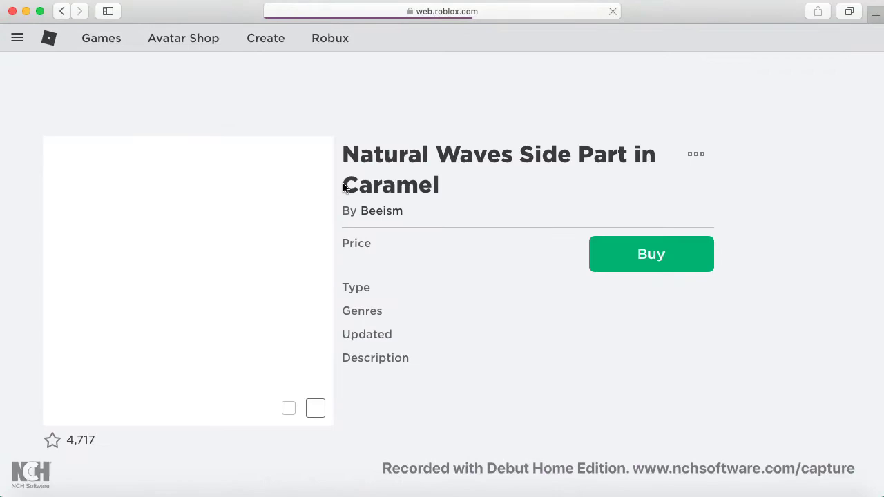
click(430, 11)
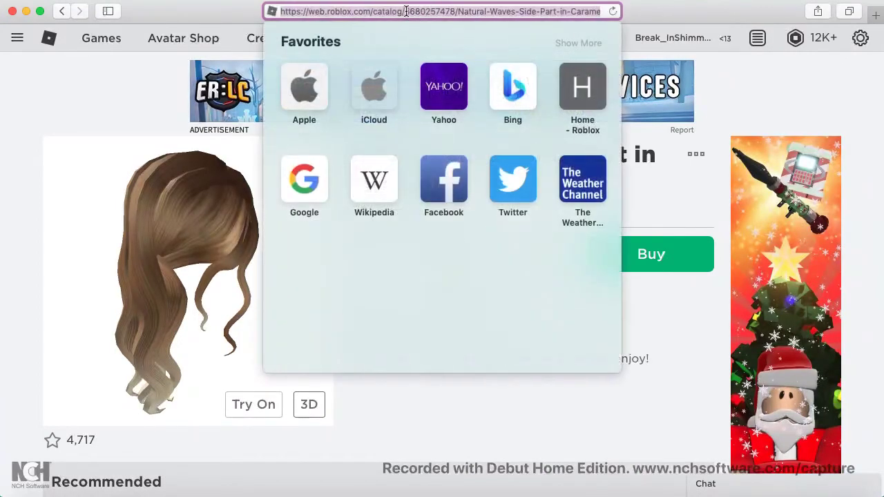
mouse_move(406, 11)
mouse_down()
mouse_move(460, 11)
mouse_move(405, 12)
mouse_up()
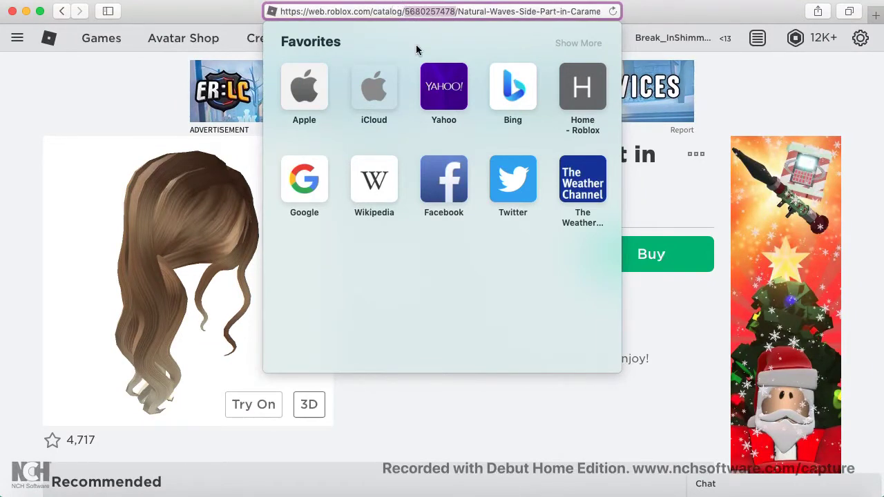
click(428, 407)
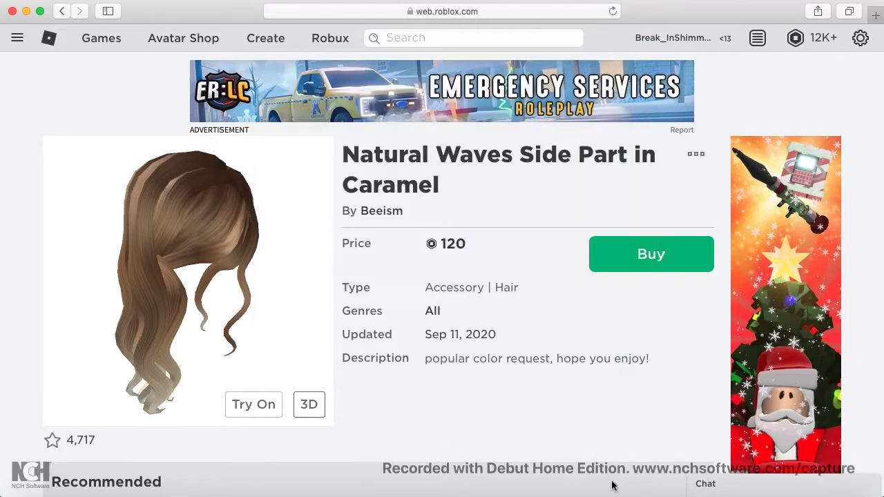
click(662, 491)
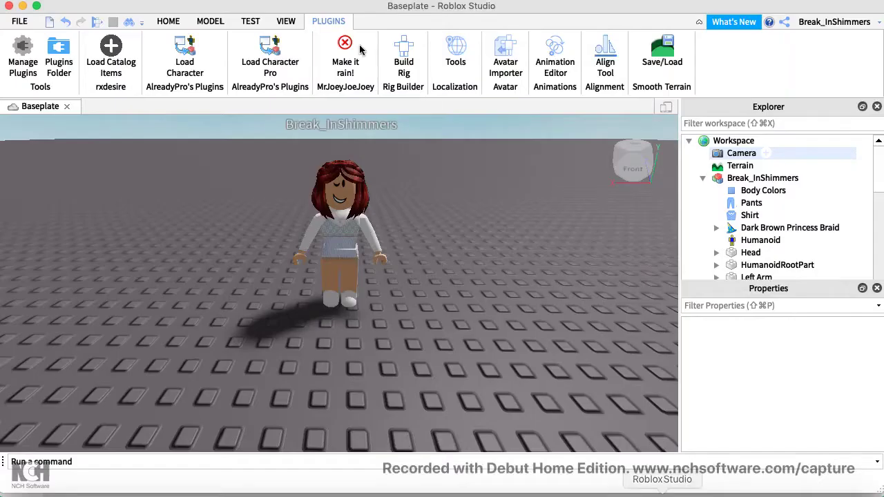
click(111, 54)
click(330, 302)
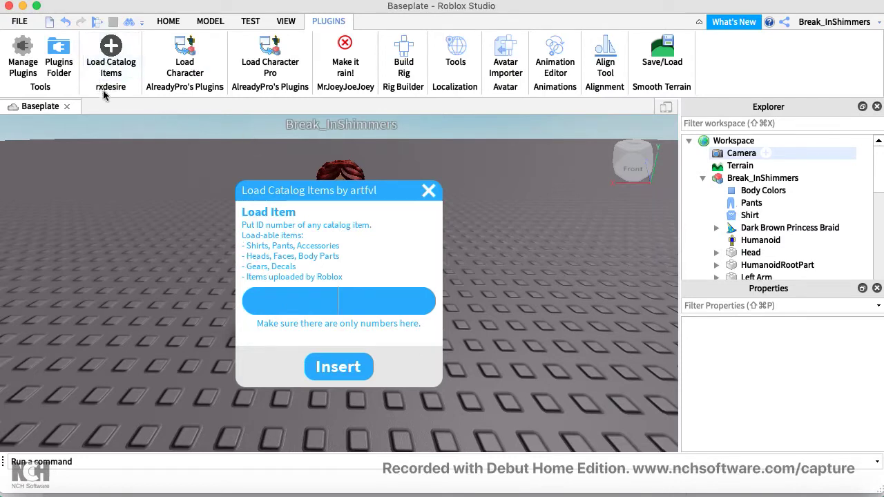
key(super+v)
click(338, 366)
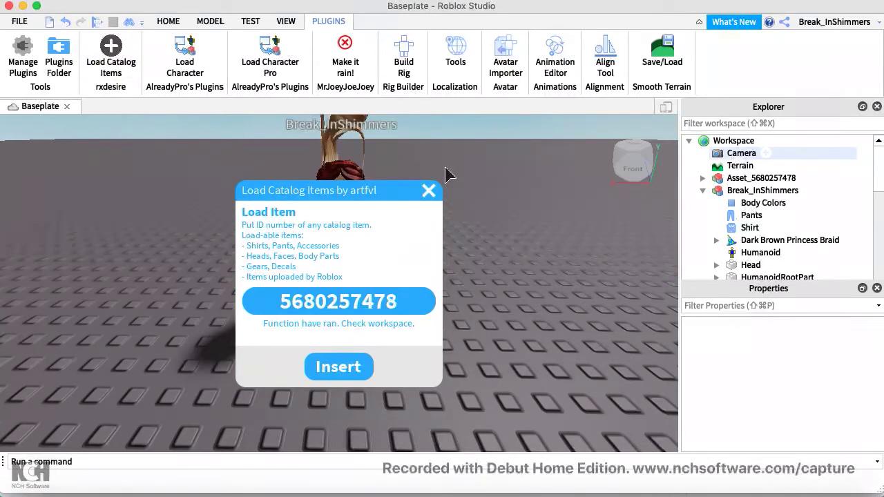
click(428, 191)
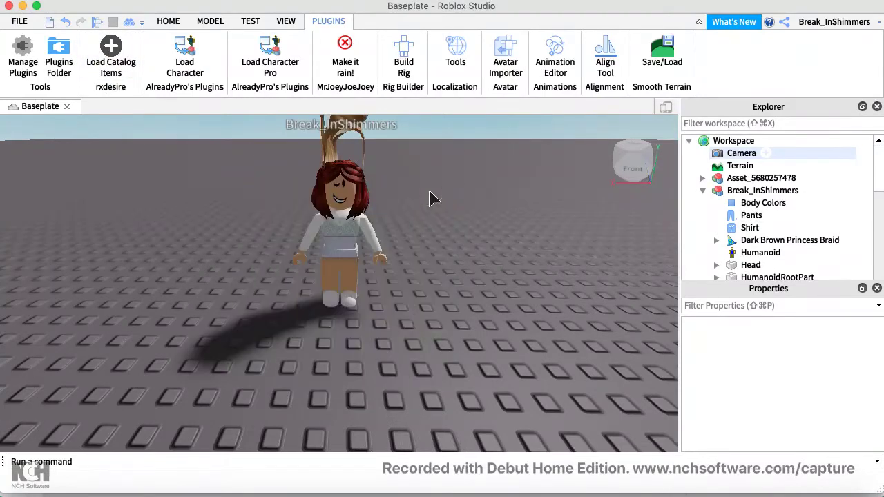
Move the hair accessory into the avatar model and cut the Dark Brown Princess Braid.
click(702, 178)
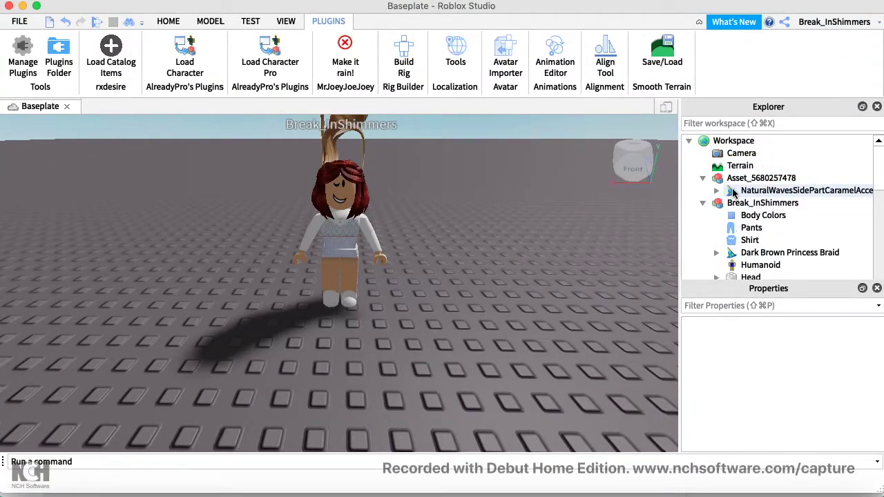
drag(730, 193, 720, 205)
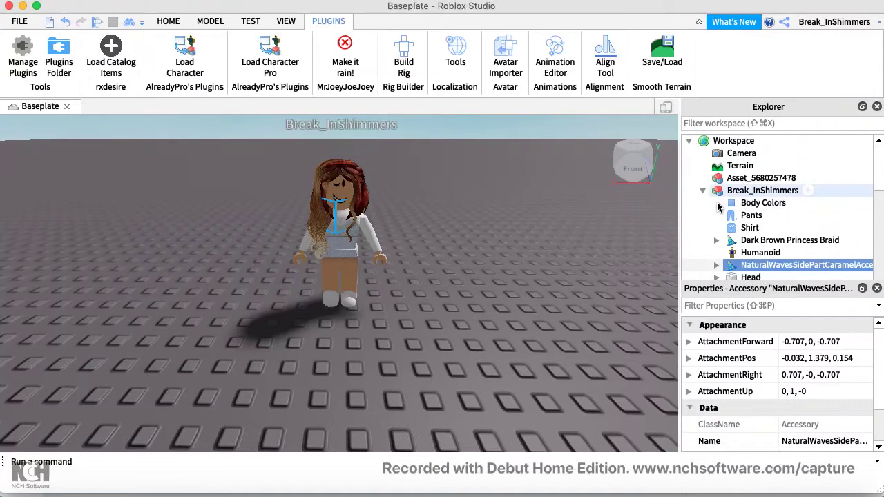
click(870, 180)
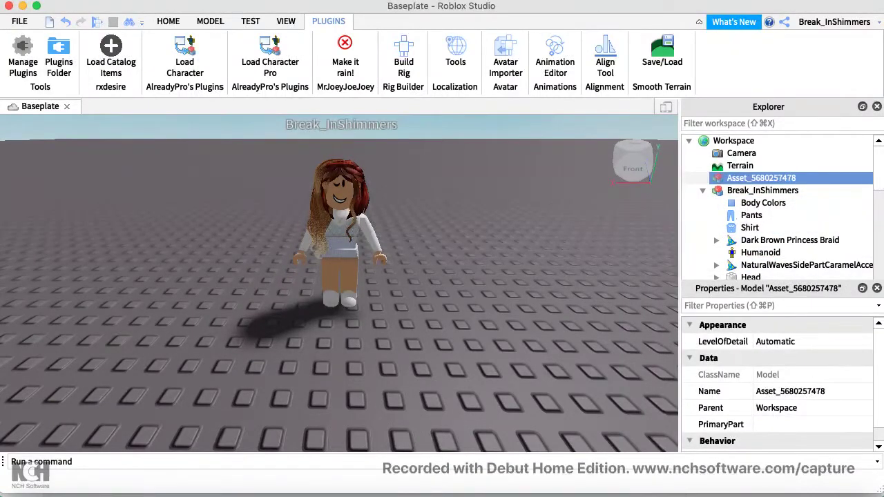
right_click(732, 241)
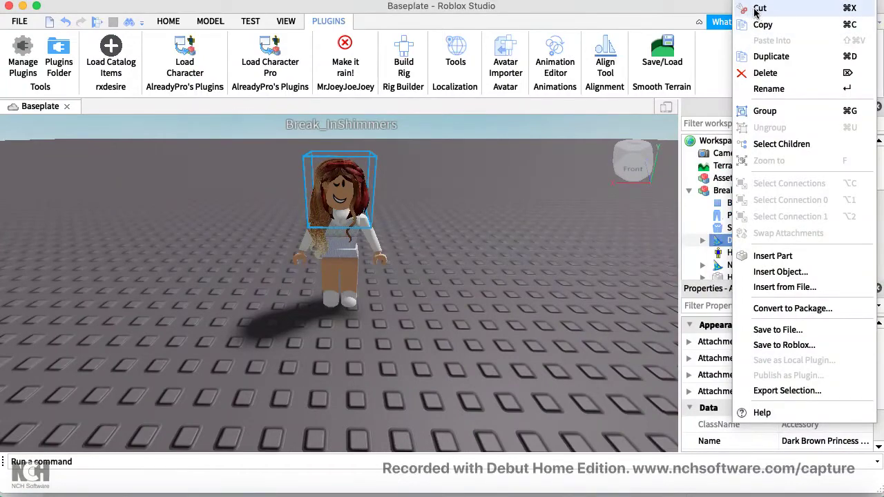
click(751, 9)
Return to the Avatar Shop listing and expand the Accessories category.
click(152, 487)
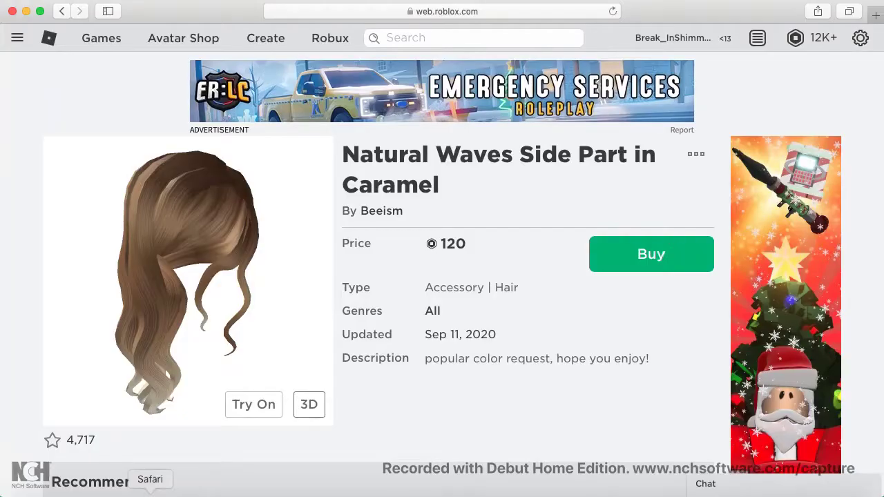
click(62, 13)
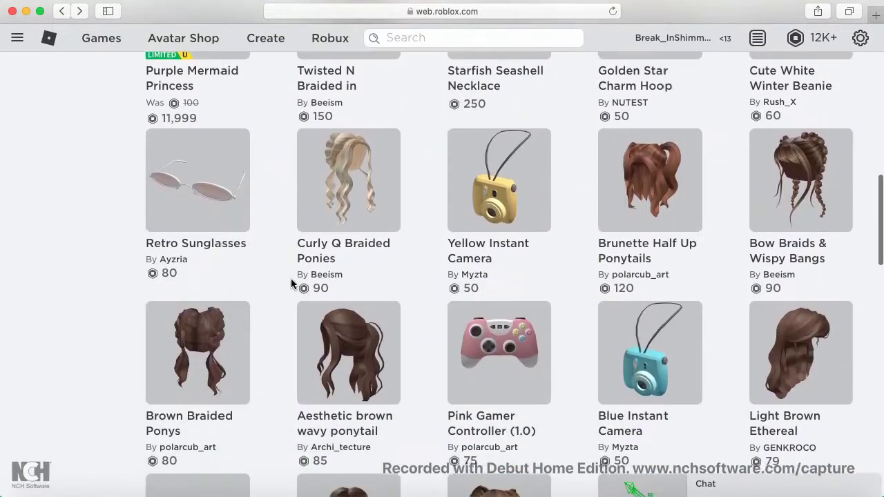
scroll(290, 291, down, 5)
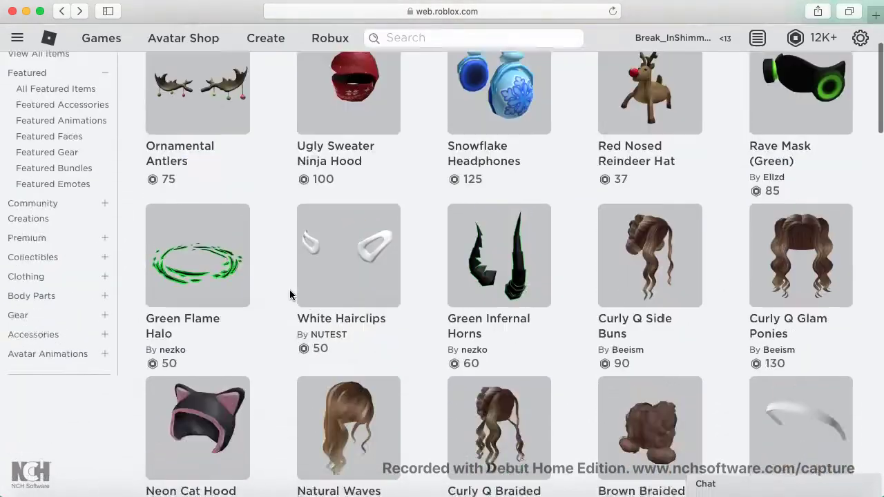
scroll(46, 324, up, 2)
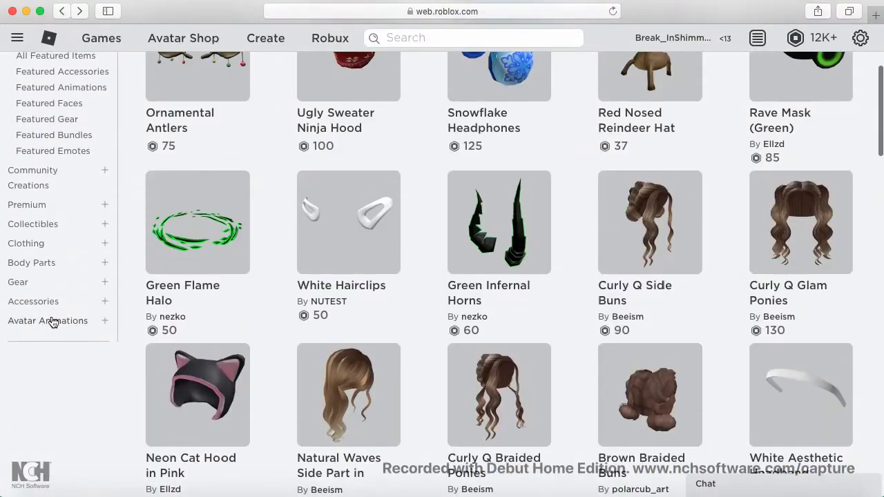
click(45, 302)
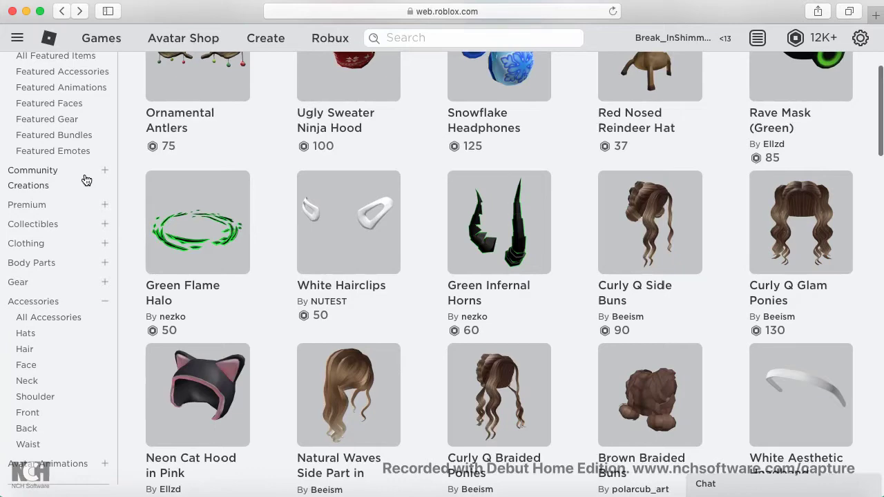
scroll(85, 177, up, 3)
Search 'super super happy face' and open the item, revealing ID 494291269 in the address bar.
click(557, 150)
text(super super happy)
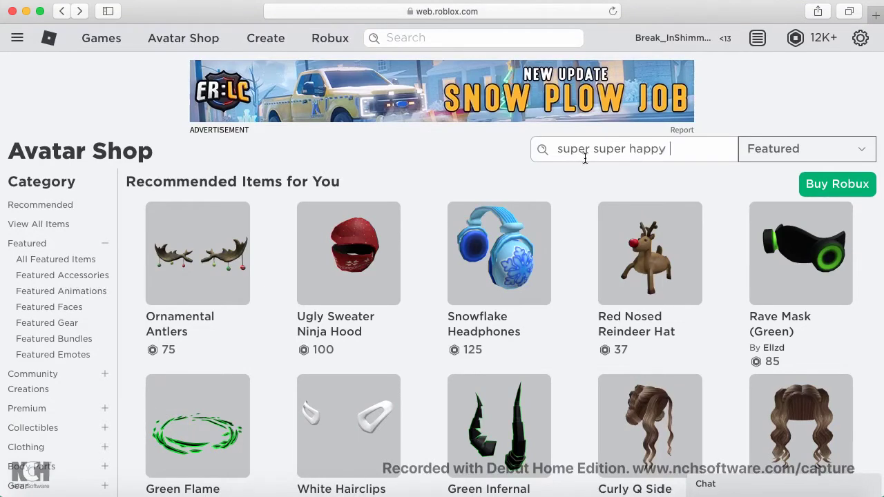
text(ace)
key(Return)
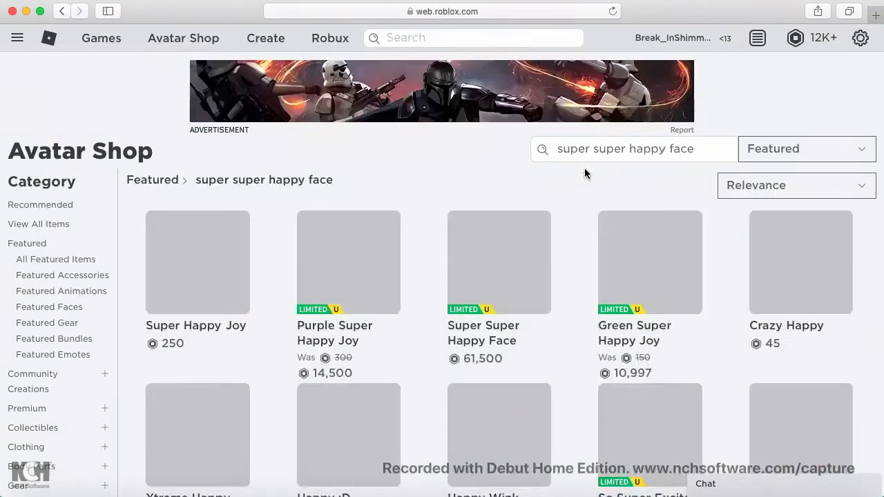
click(468, 262)
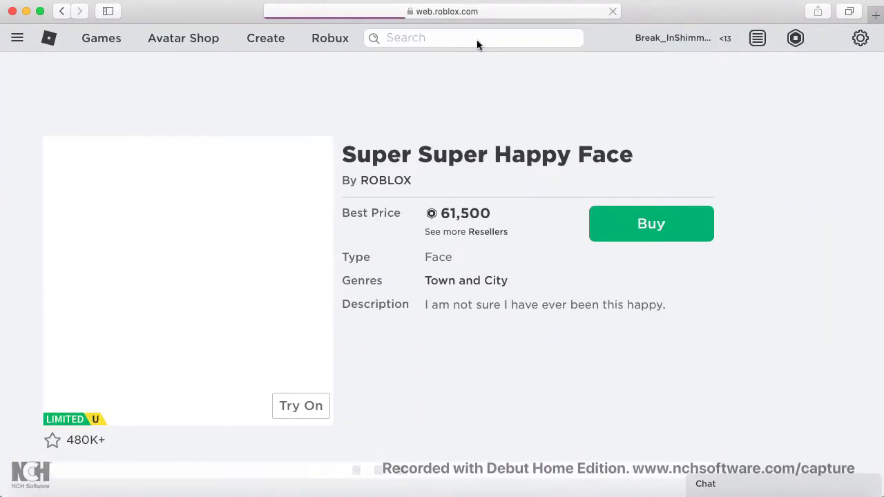
click(454, 9)
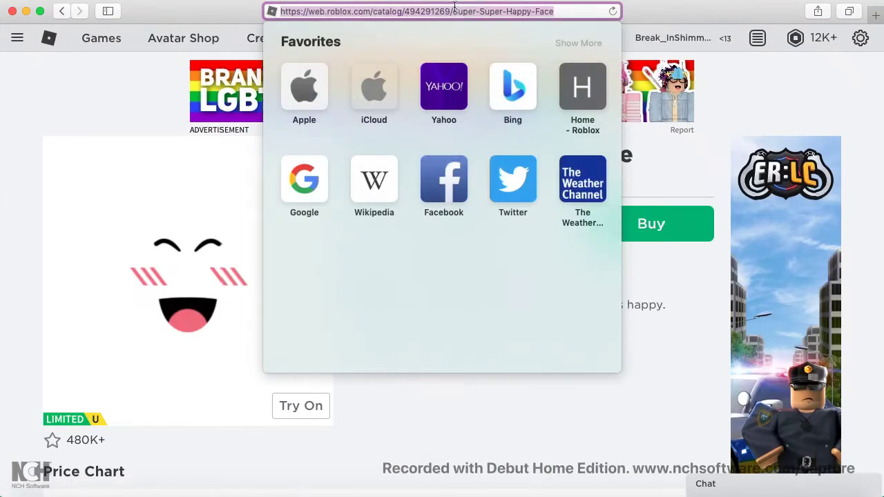
click(448, 424)
click(525, 10)
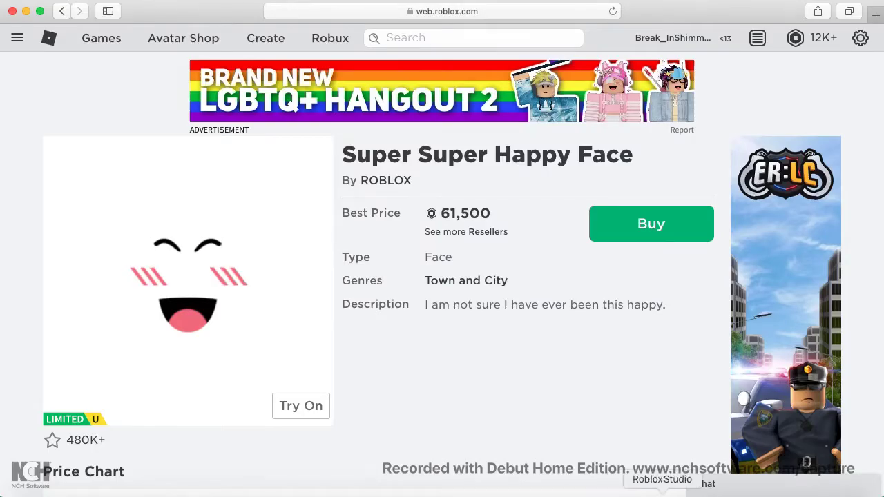
click(660, 491)
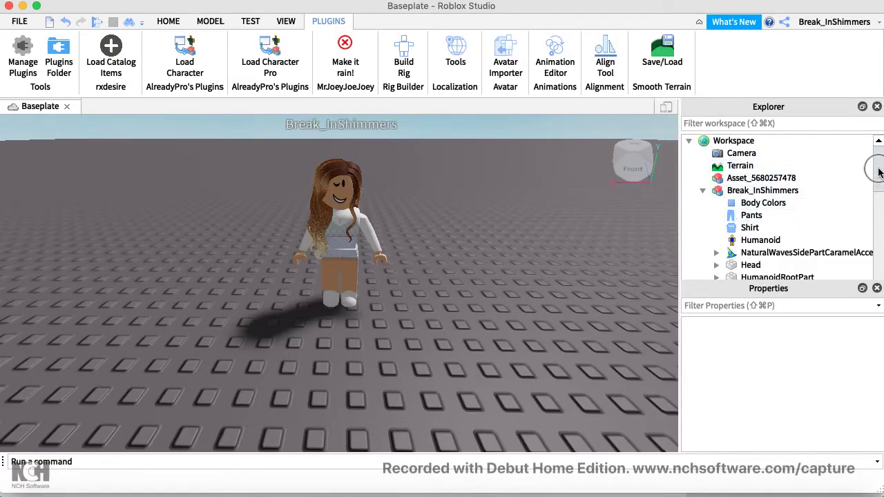
Expand the avatar's Head in Explorer and select its face decal.
scroll(879, 173, down, 3)
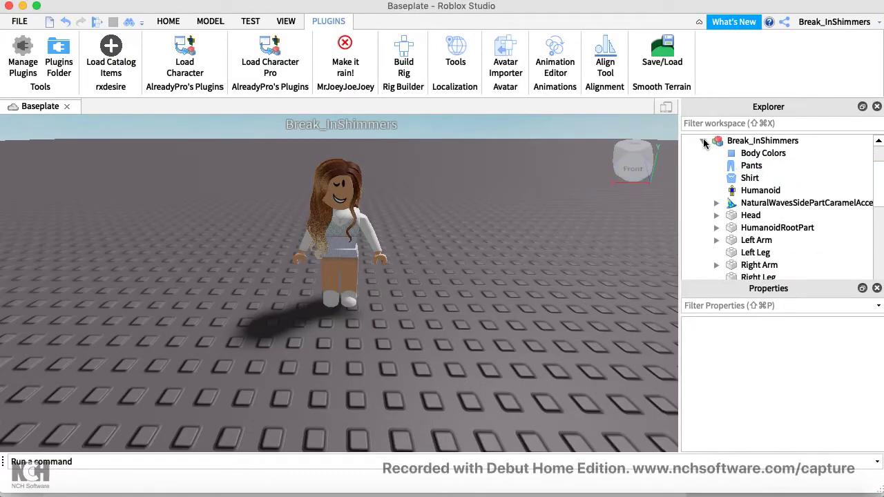
click(704, 142)
click(716, 218)
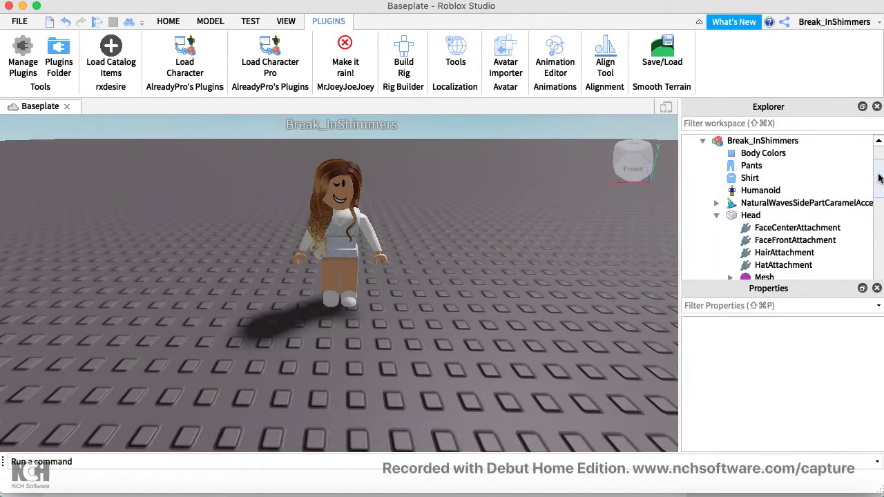
scroll(878, 178, down, 3)
click(762, 240)
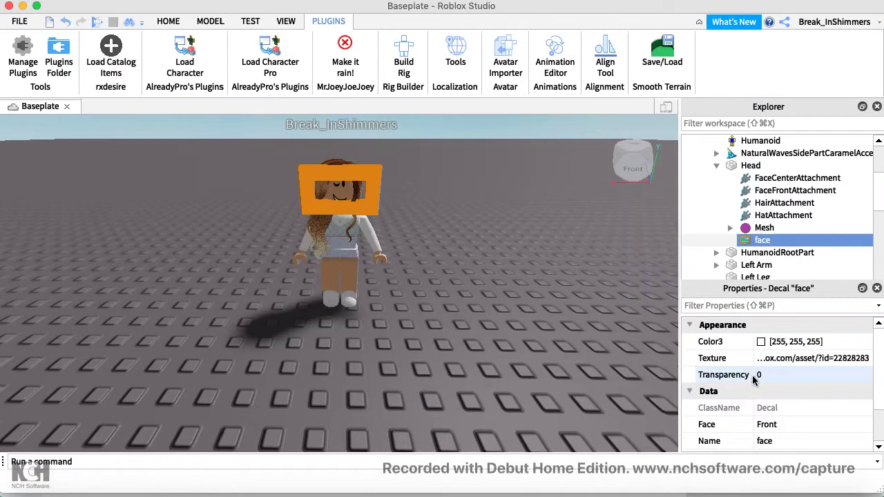
Replace the face decal's Texture with asset id 494290547, then collapse the Head entry.
click(775, 358)
double_click(773, 359)
key(super+a)
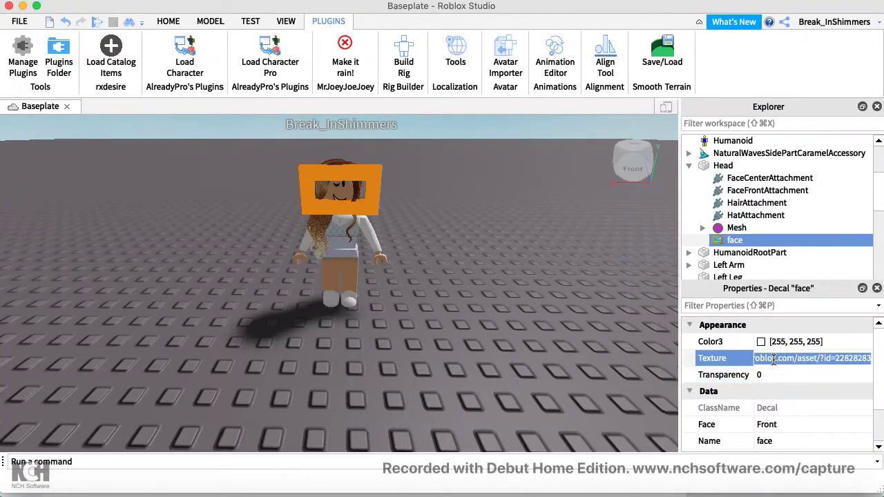
key(BackSpace)
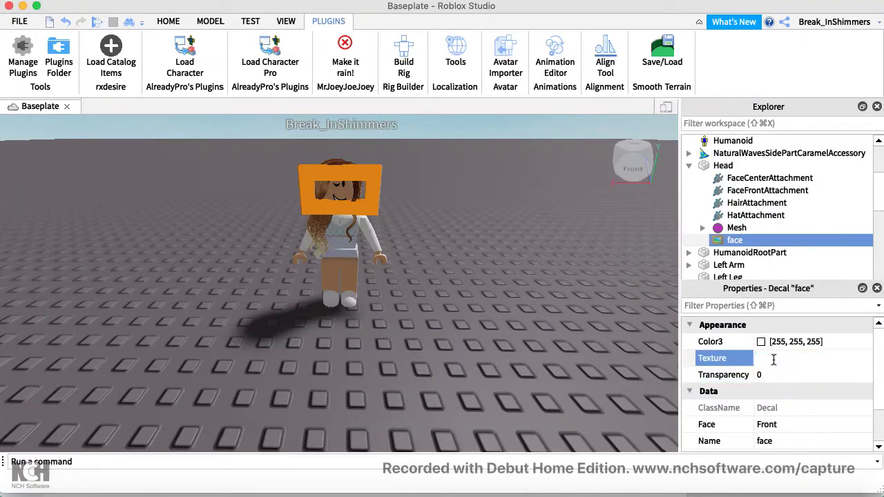
key(Return)
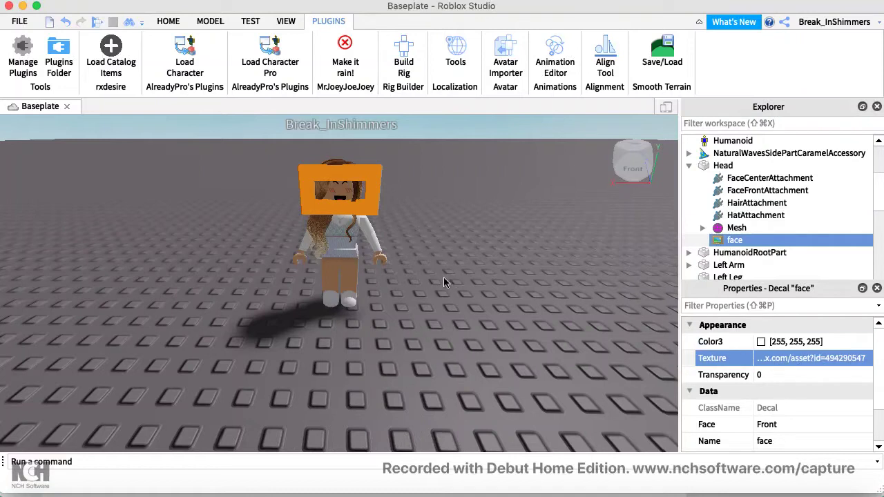
right_drag(443, 280, 447, 285)
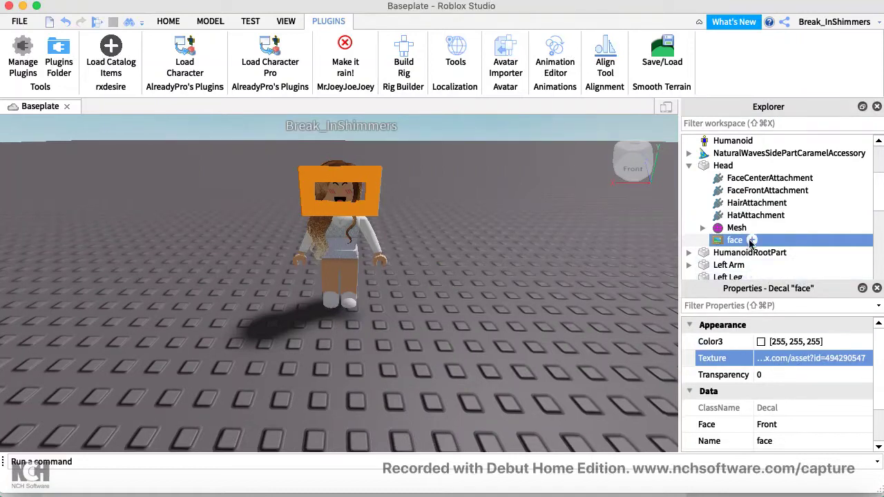
click(703, 228)
click(702, 191)
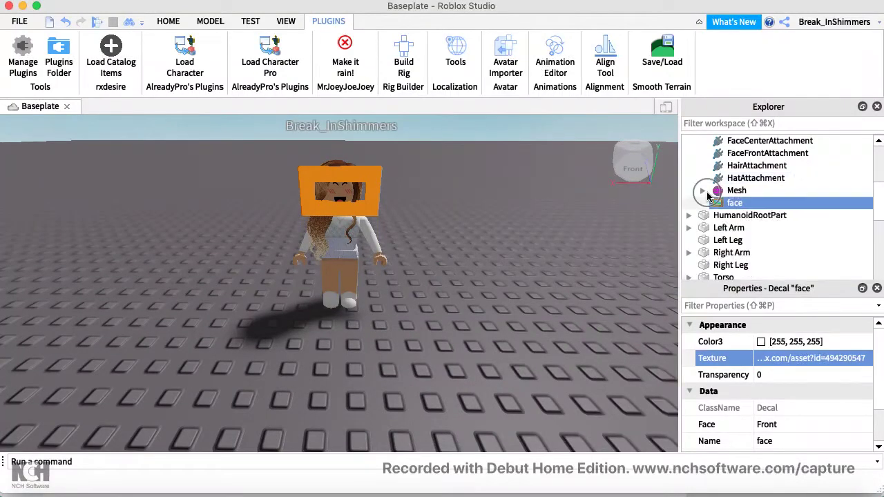
scroll(711, 186, up, 3)
click(716, 166)
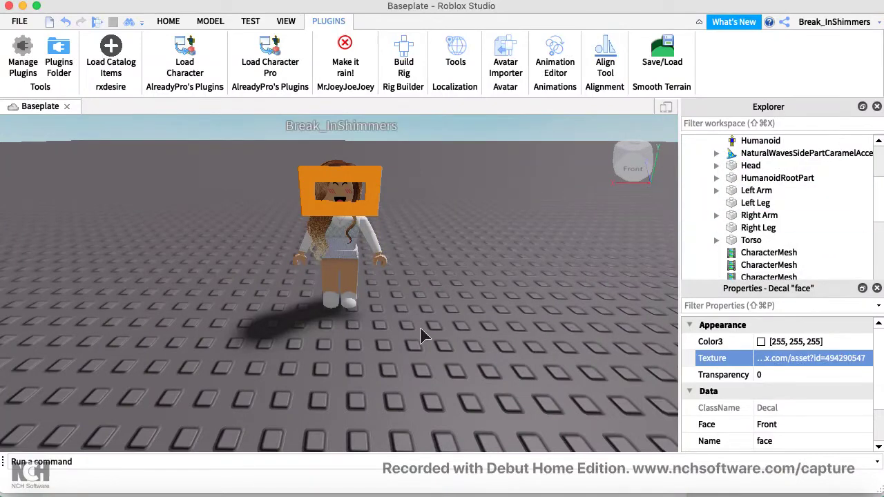
Go back to the face search results and filter the shop to Community Creations.
click(150, 492)
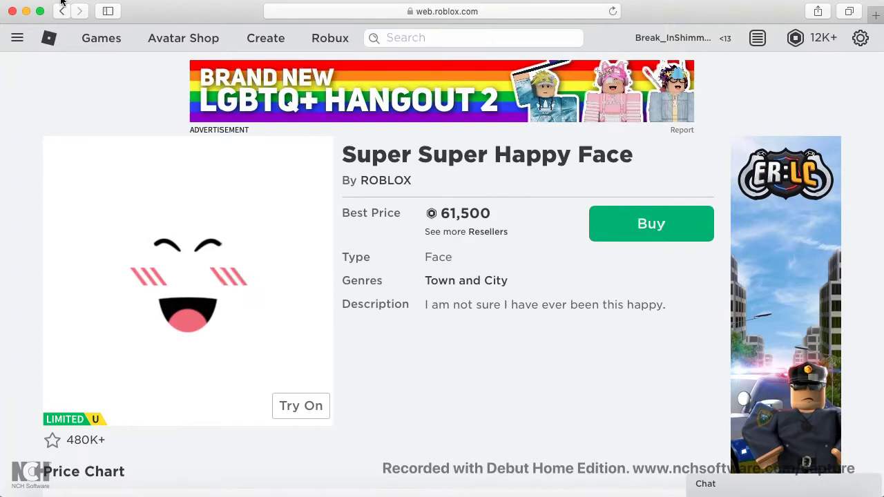
click(62, 8)
scroll(252, 369, down, 5)
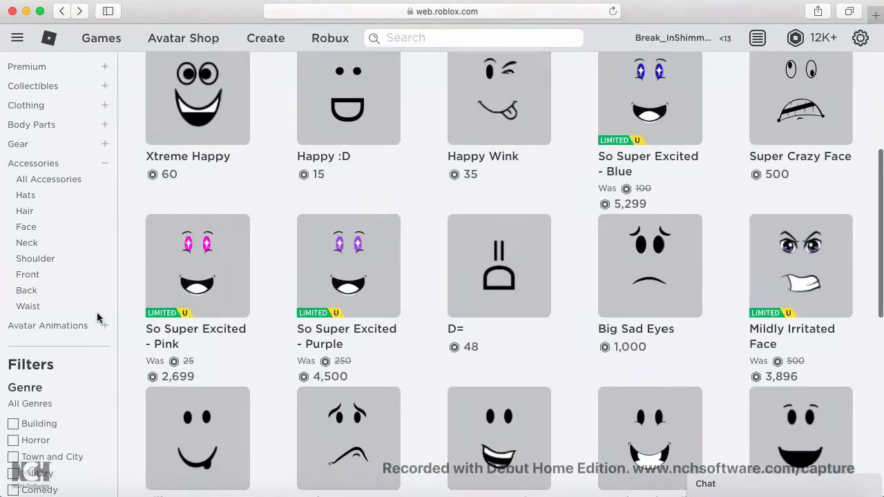
scroll(97, 312, up, 5)
click(801, 149)
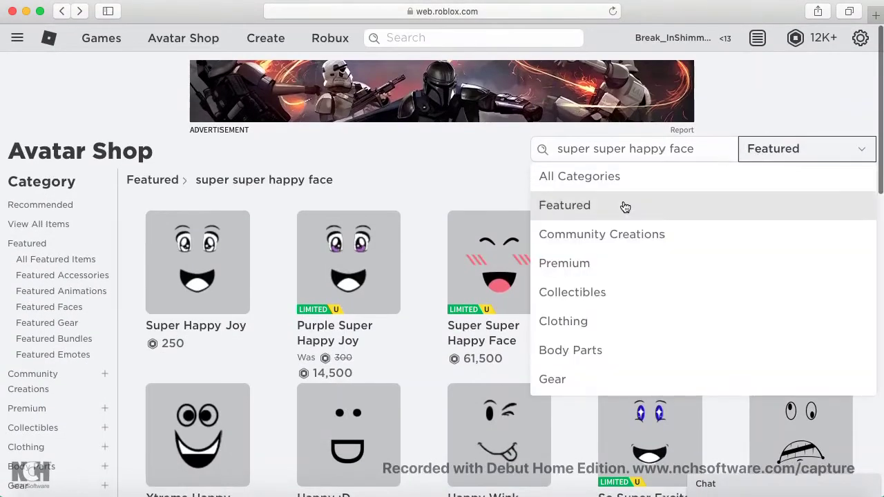
click(586, 235)
Clear the old search text to list all Community Creations without keywords.
scroll(447, 321, down, 1)
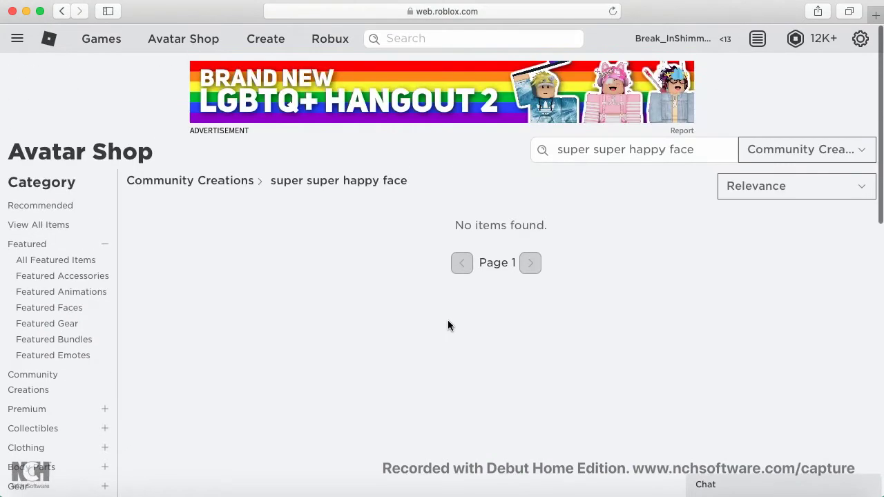
click(698, 152)
key(BackSpace)
key(Return)
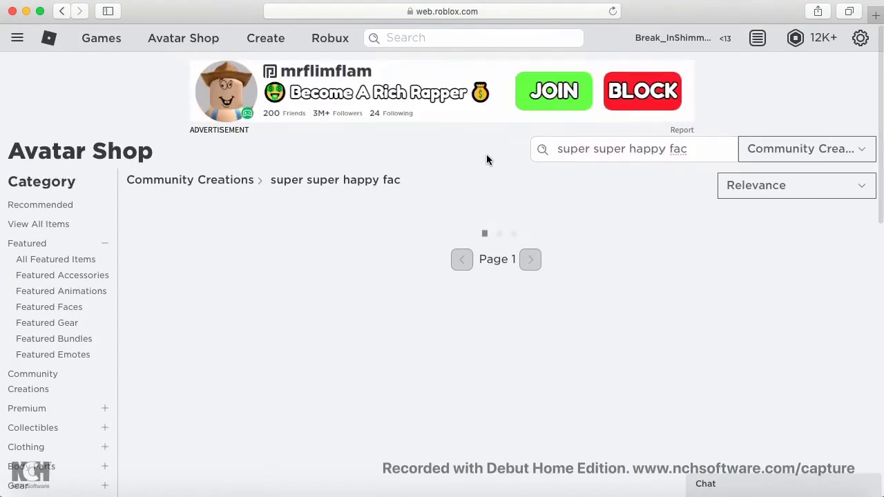
drag(688, 154, 504, 162)
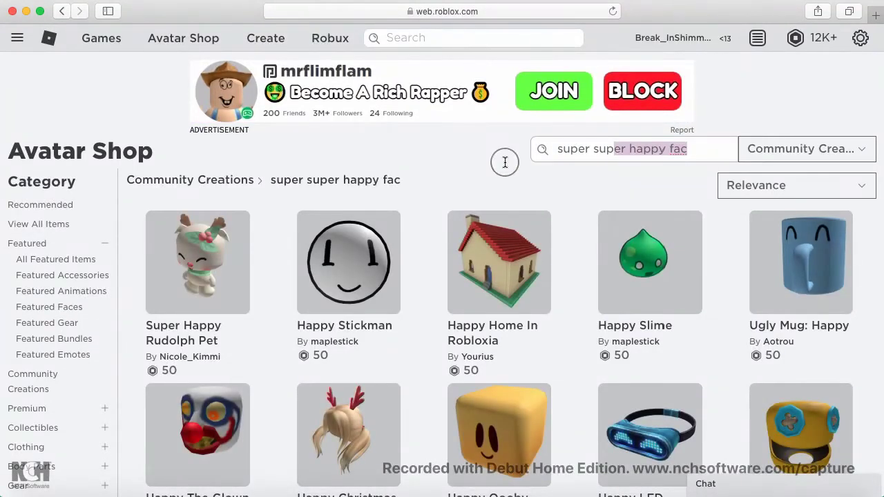
key(Right)
key(BackSpace)
key(Return)
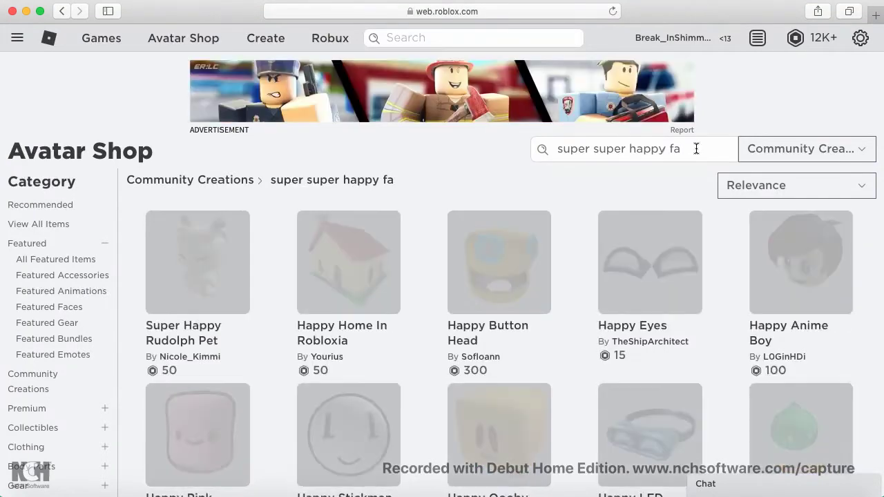
drag(696, 149, 566, 150)
key(BackSpace)
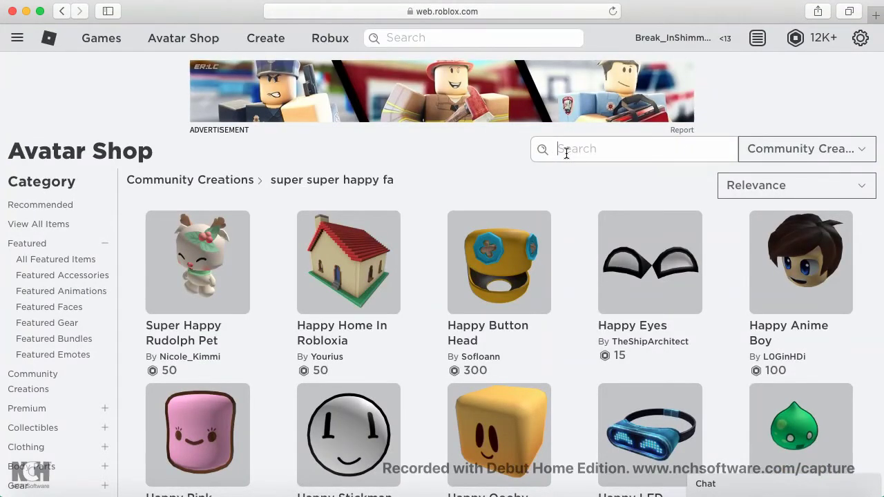
key(Return)
scroll(611, 278, down, 3)
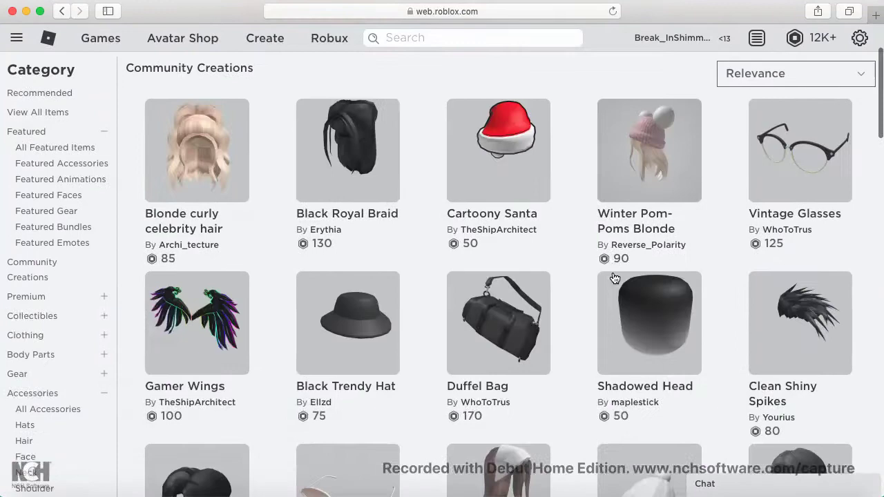
scroll(613, 277, down, 3)
scroll(612, 207, up, 6)
Search 'mocha hair bows', then clear the search to show all Community Creations again.
click(606, 150)
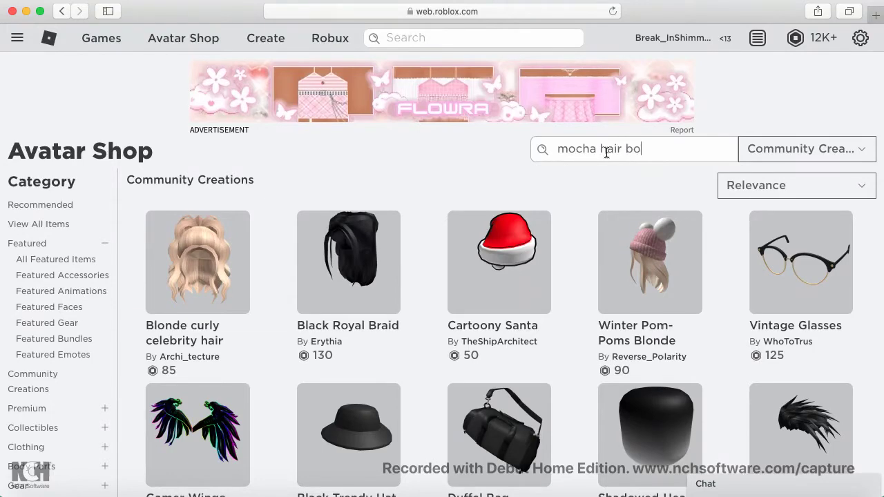
text(mocha hair bow)
key(Return)
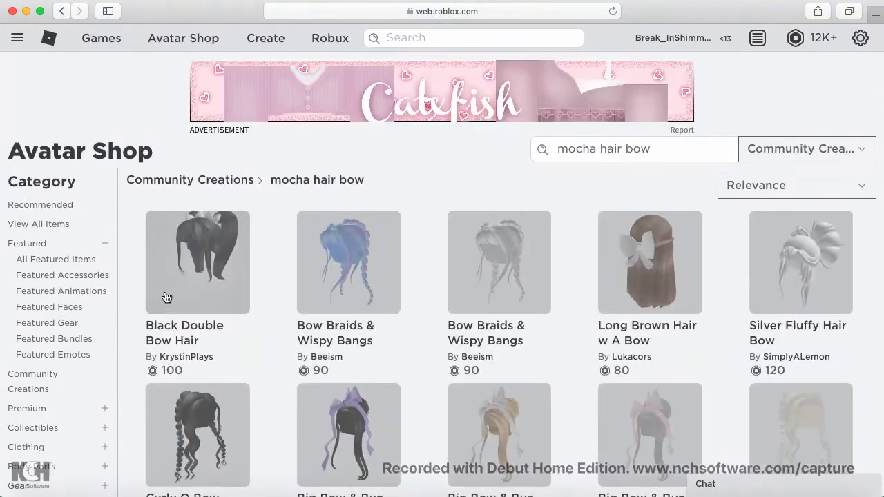
text(s)
key(Return)
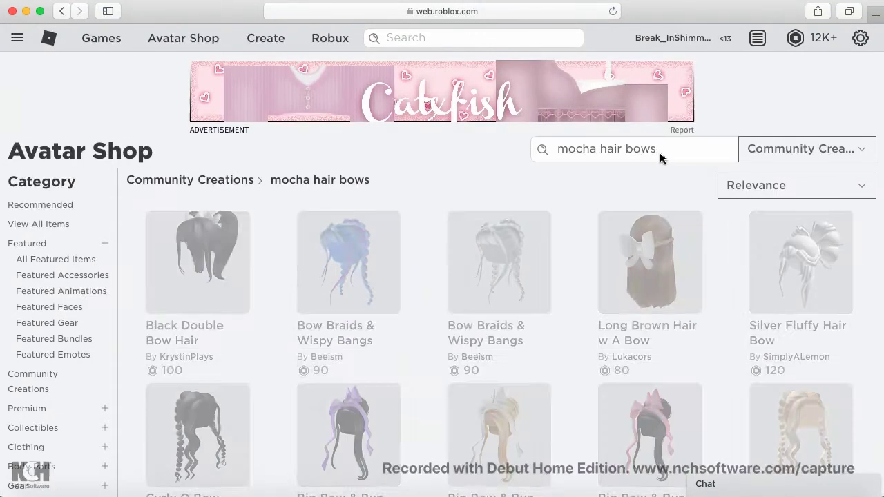
scroll(580, 275, down, 1)
scroll(580, 275, down, 6)
scroll(582, 276, up, 7)
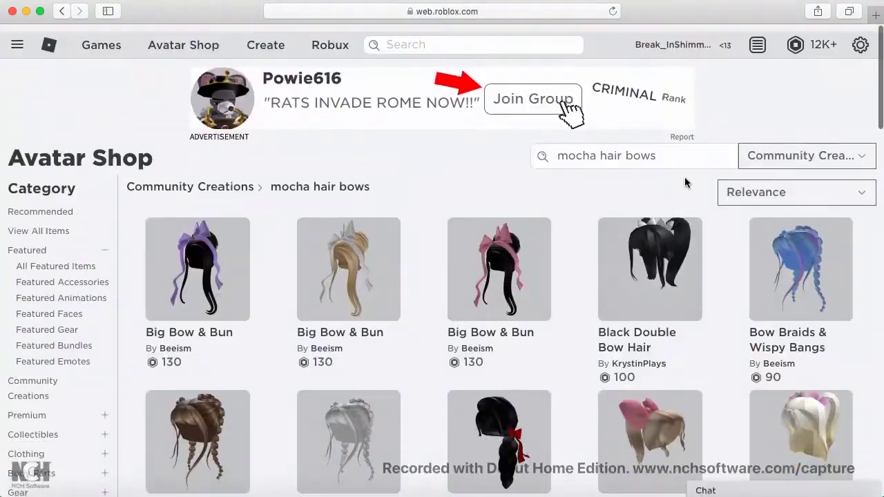
drag(663, 149, 518, 146)
key(BackSpace)
key(Return)
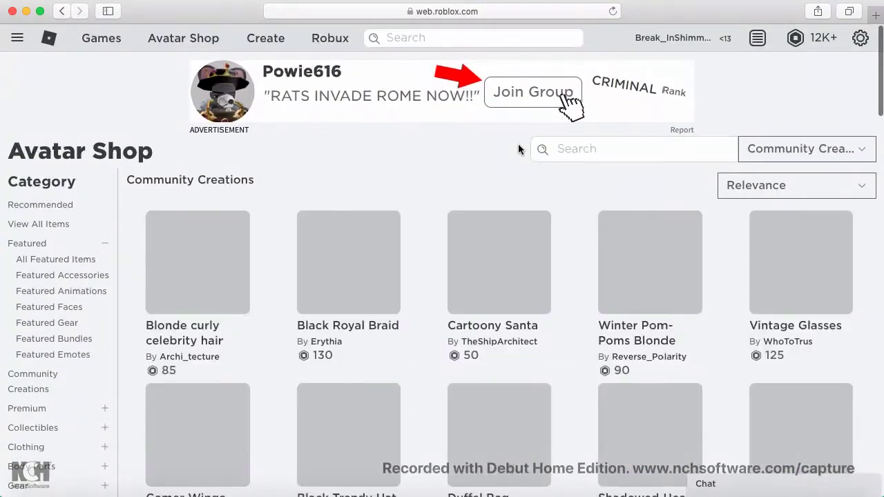
scroll(353, 389, down, 1)
scroll(353, 391, down, 15)
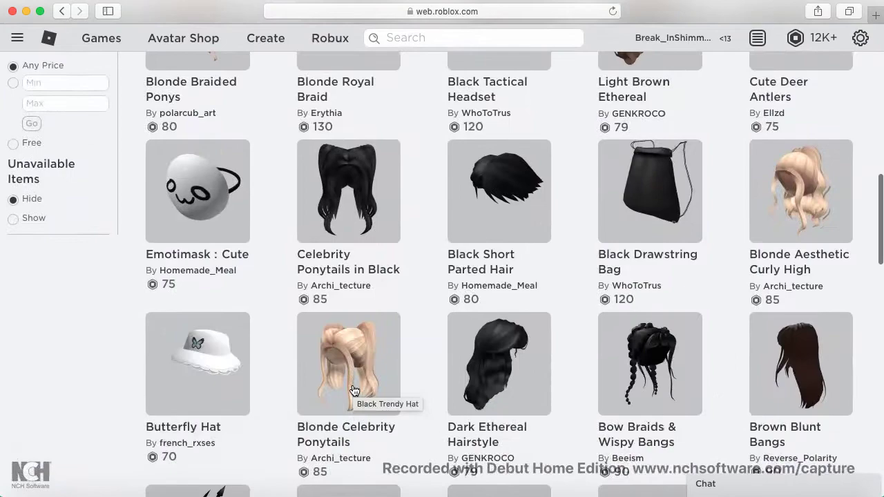
scroll(353, 390, down, 10)
scroll(353, 391, down, 10)
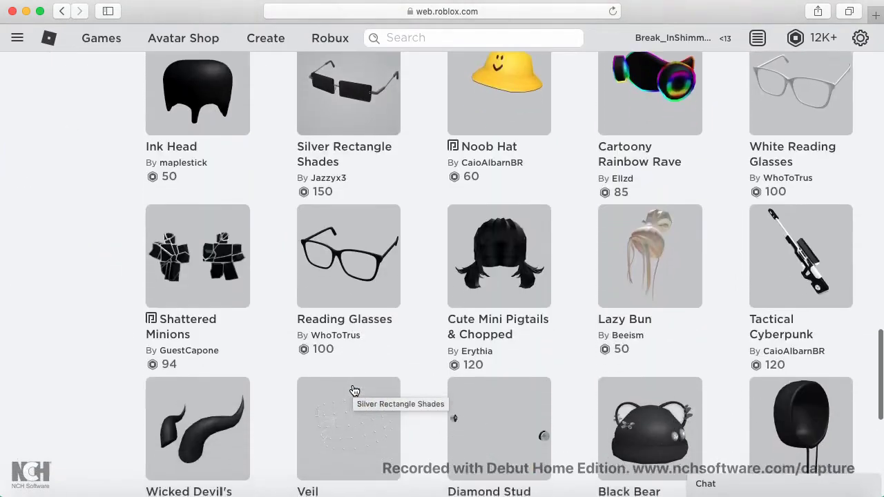
scroll(352, 391, up, 3)
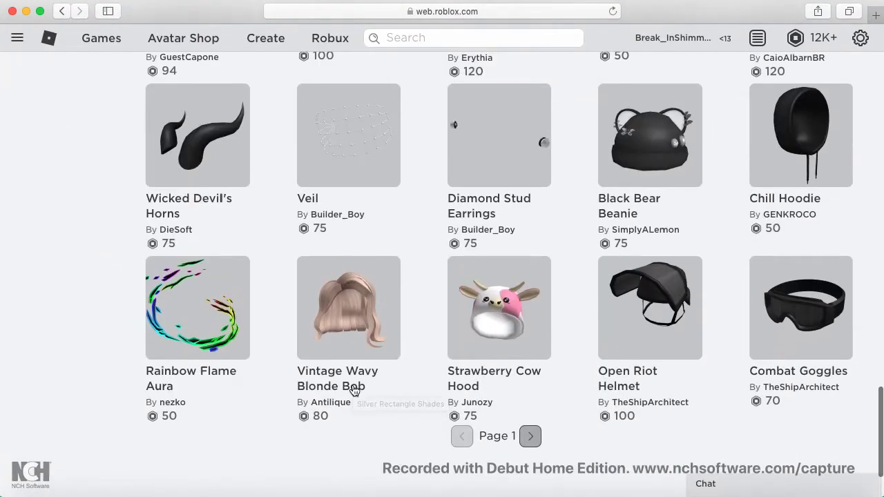
scroll(353, 391, up, 6)
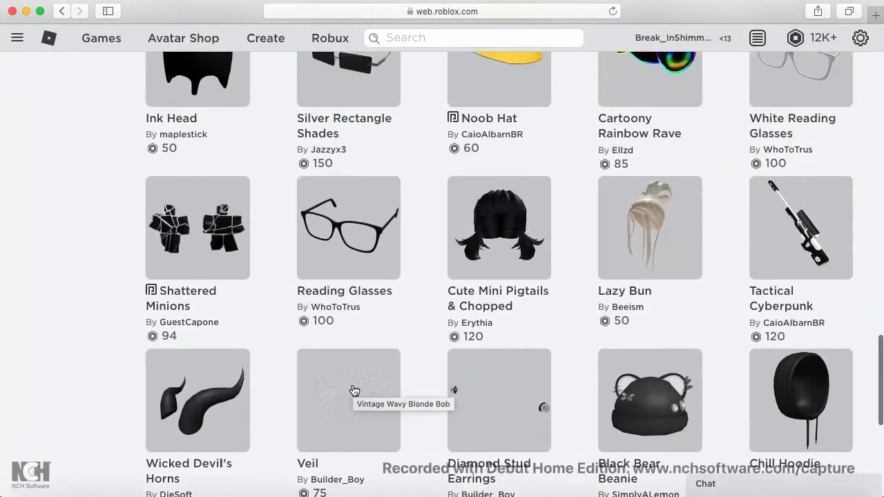
scroll(353, 390, up, 1)
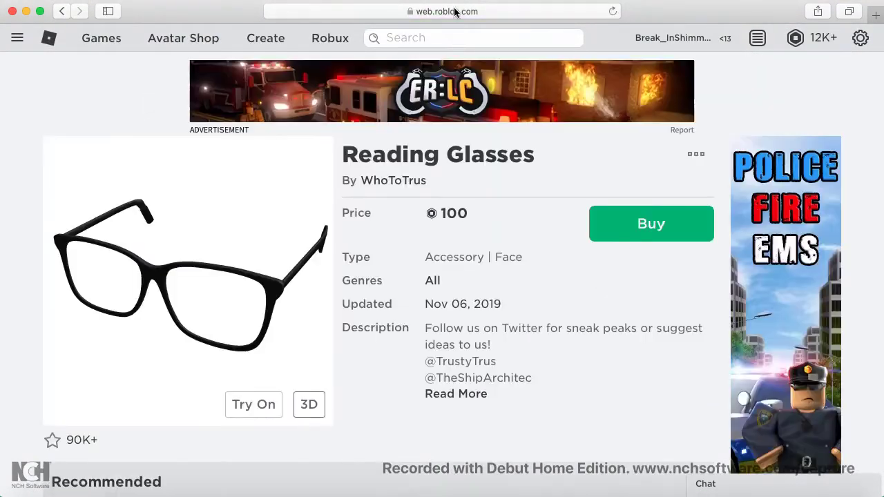
click(455, 15)
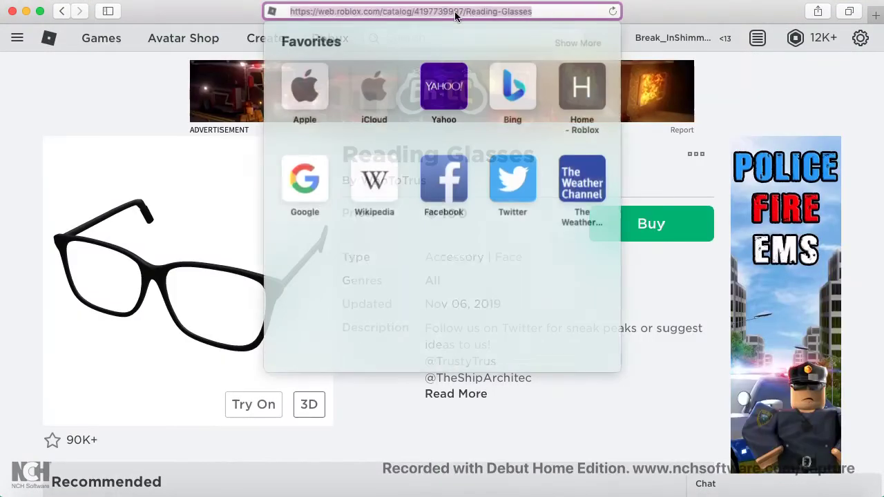
click(404, 11)
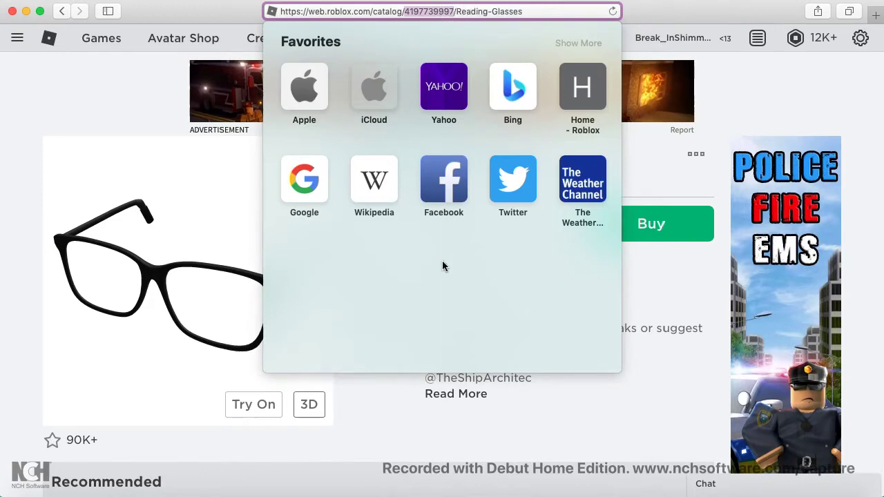
click(662, 491)
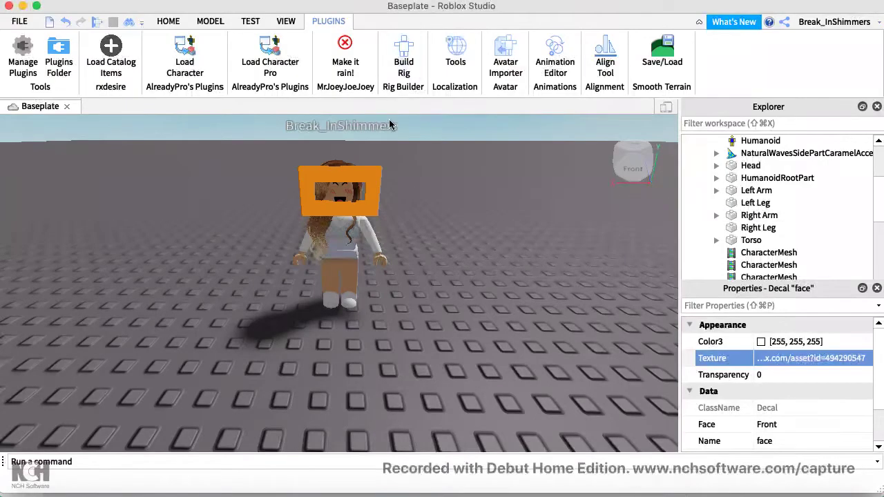
click(112, 56)
click(328, 304)
key(super+v)
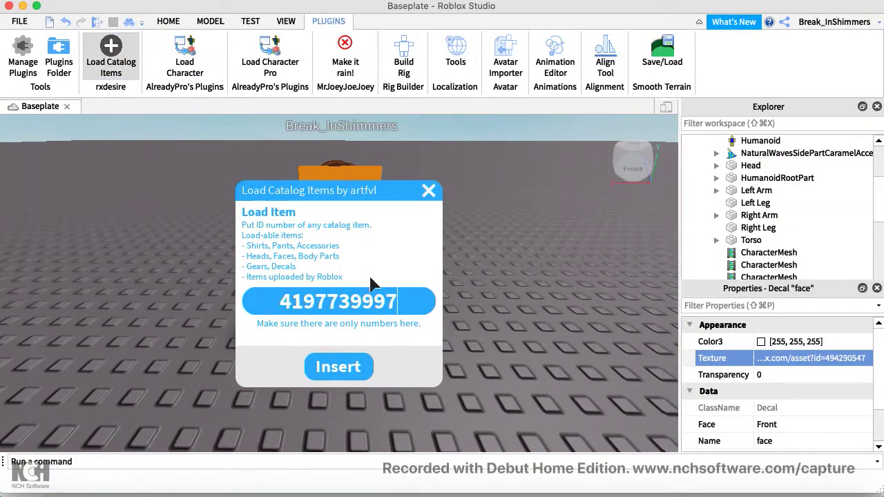
click(429, 193)
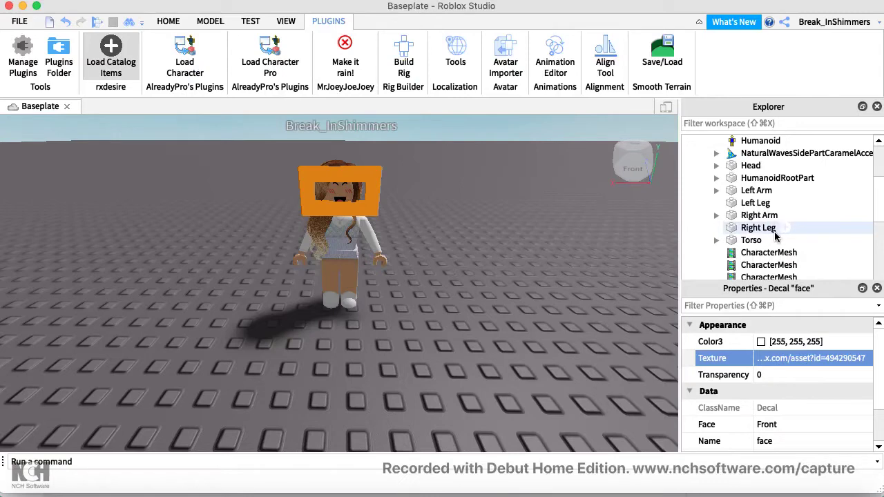
Collapse the character's parts in Explorer, orbit closer to the avatar, and reopen the catalog loader.
scroll(704, 180, up, 6)
click(703, 166)
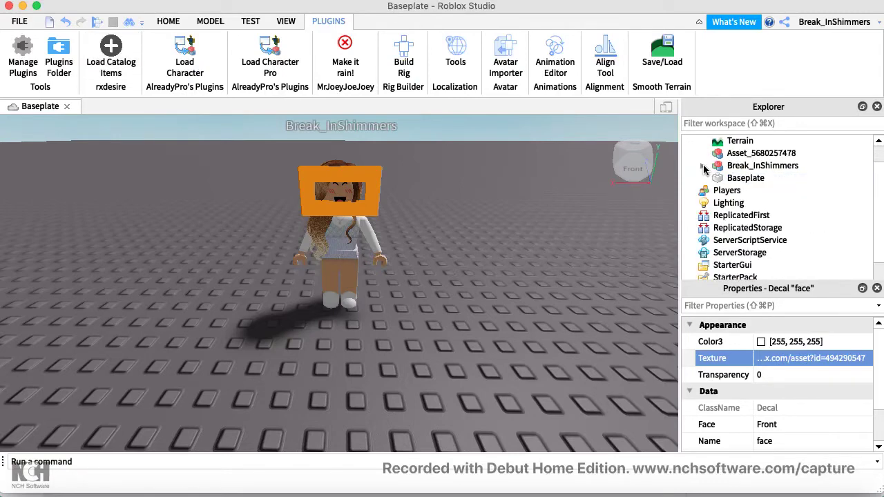
scroll(737, 178, up, 2)
right_drag(466, 191, 466, 191)
click(110, 56)
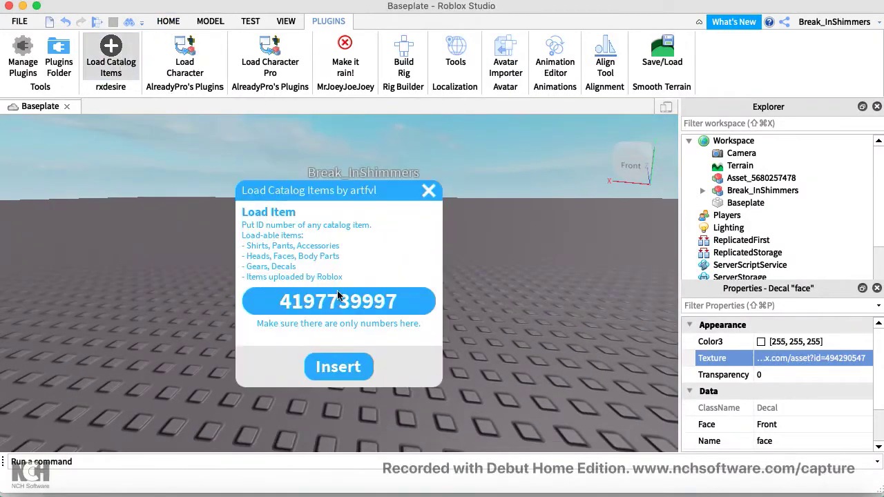
click(345, 369)
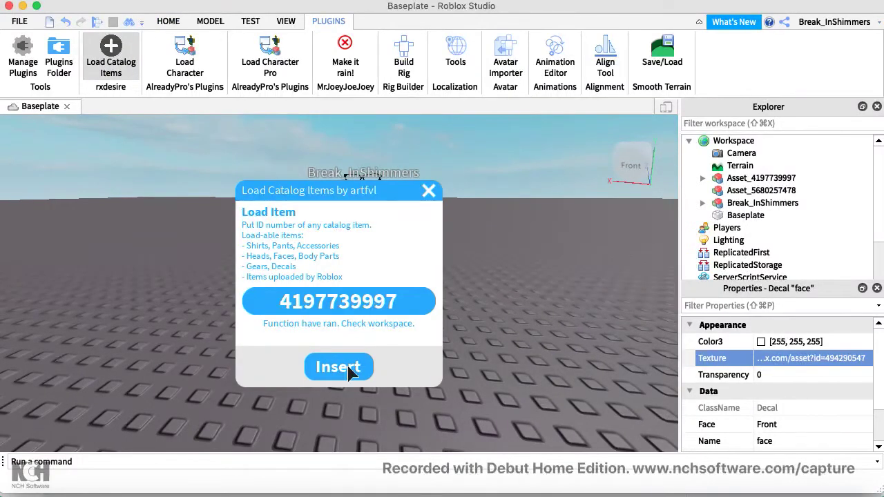
click(428, 192)
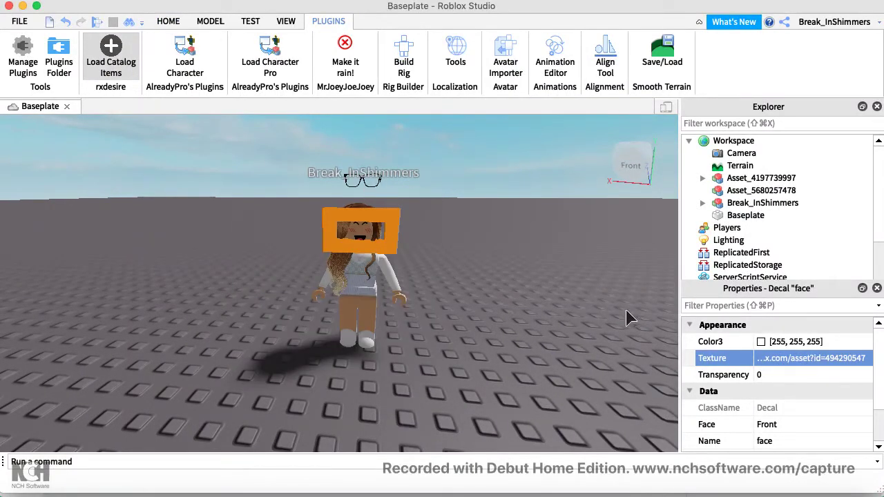
click(702, 178)
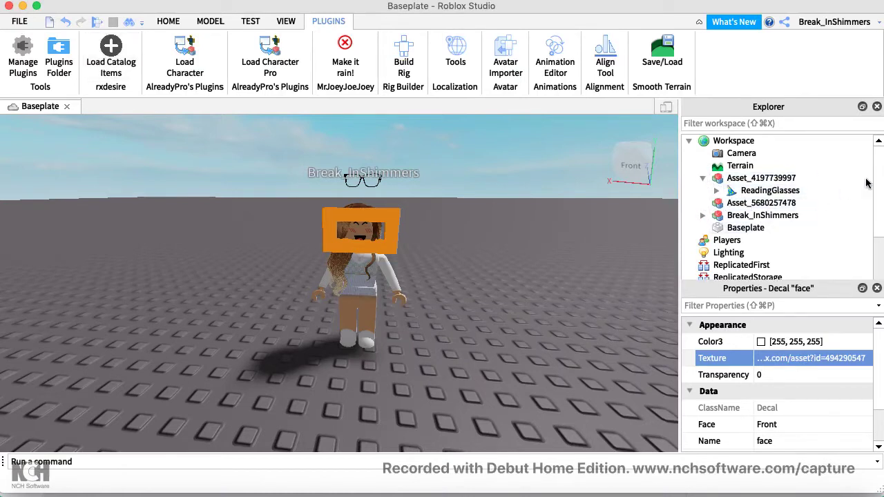
drag(874, 177, 875, 189)
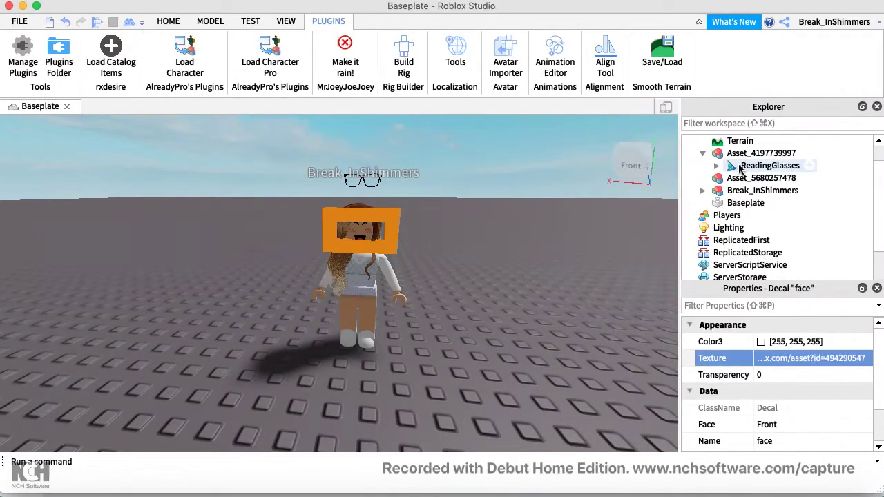
drag(739, 168, 728, 193)
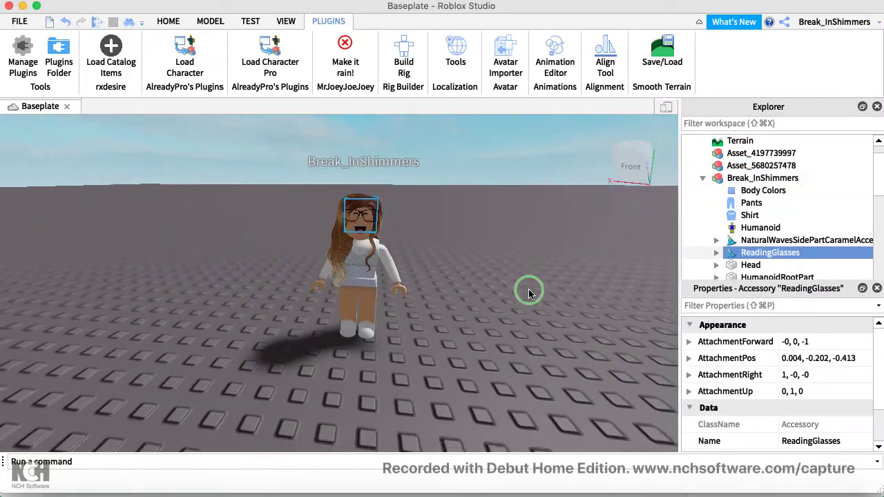
right_drag(528, 293, 528, 291)
Open the 'shoulder top' shirt from Clothing > Shirts in Safari and copy its URL.
click(150, 491)
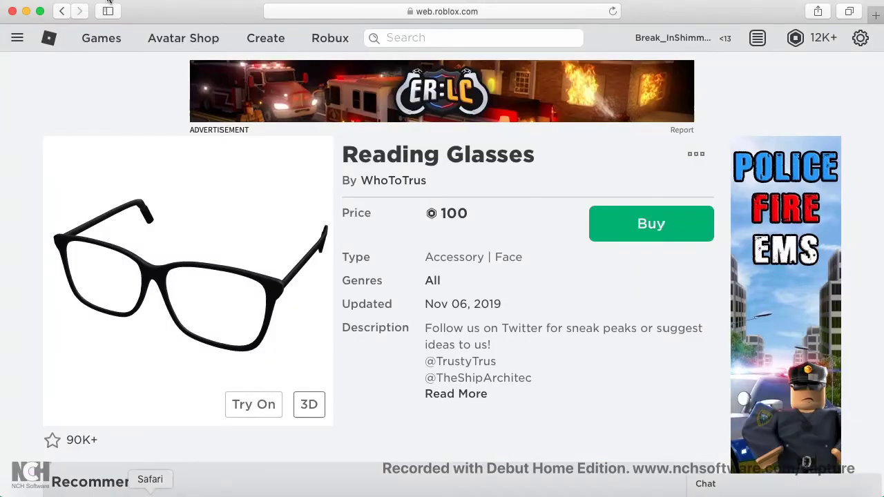
scroll(175, 331, left, 3)
scroll(176, 331, up, 10)
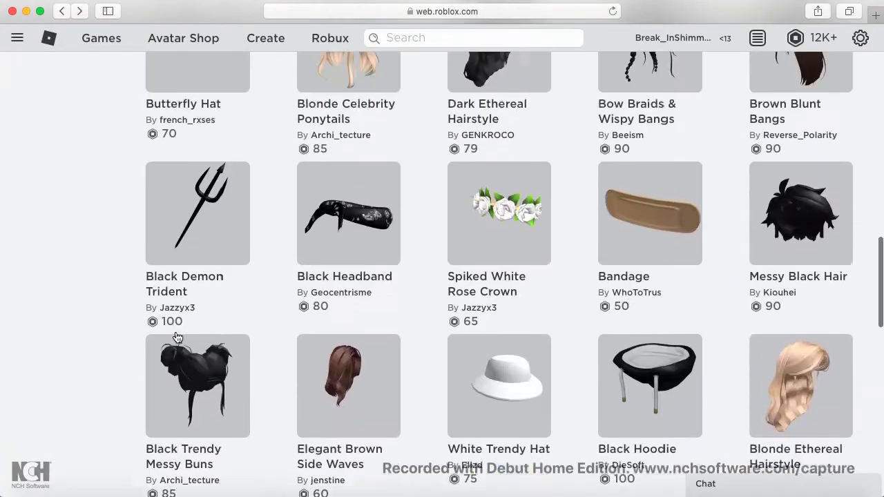
scroll(175, 327, up, 5)
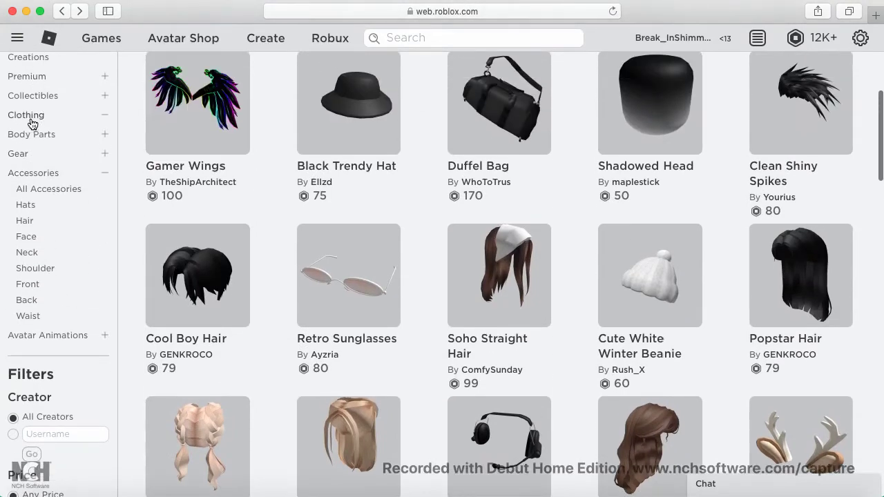
click(30, 118)
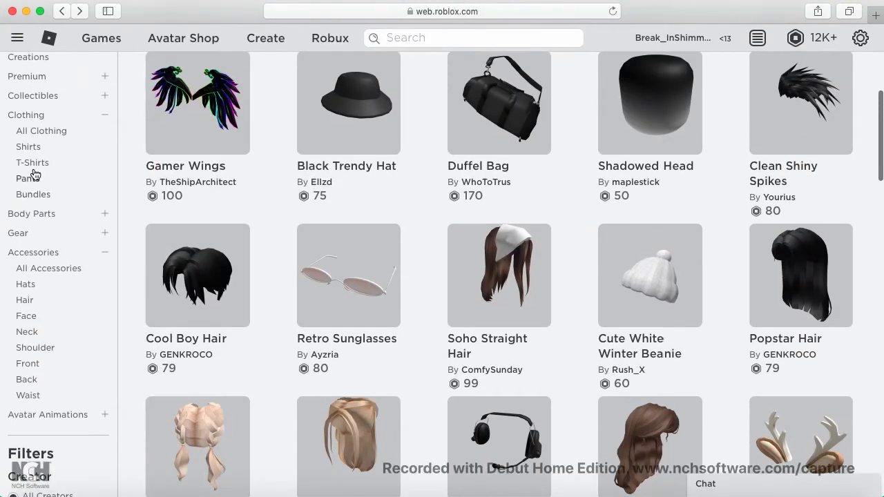
click(36, 149)
scroll(269, 338, up, 5)
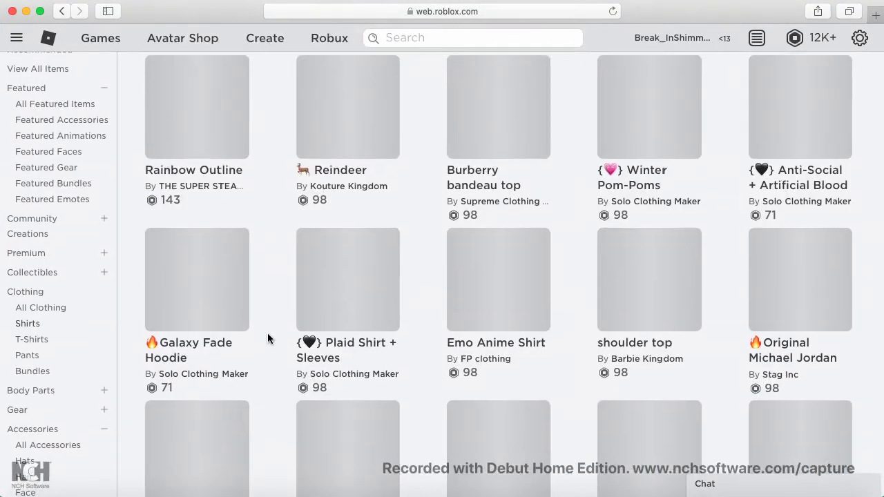
scroll(269, 339, down, 5)
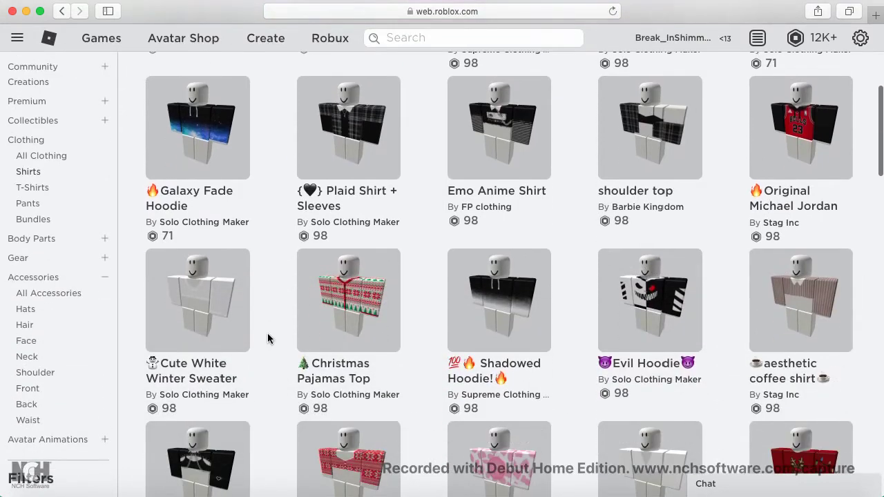
click(632, 116)
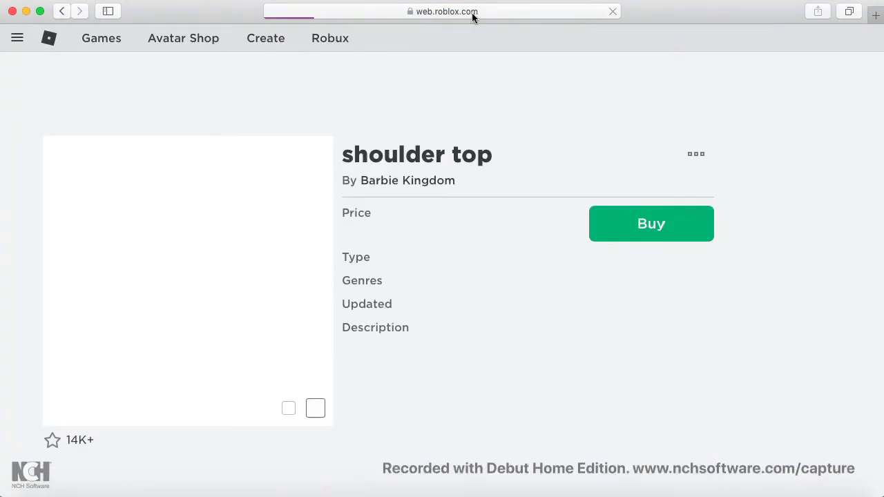
click(471, 13)
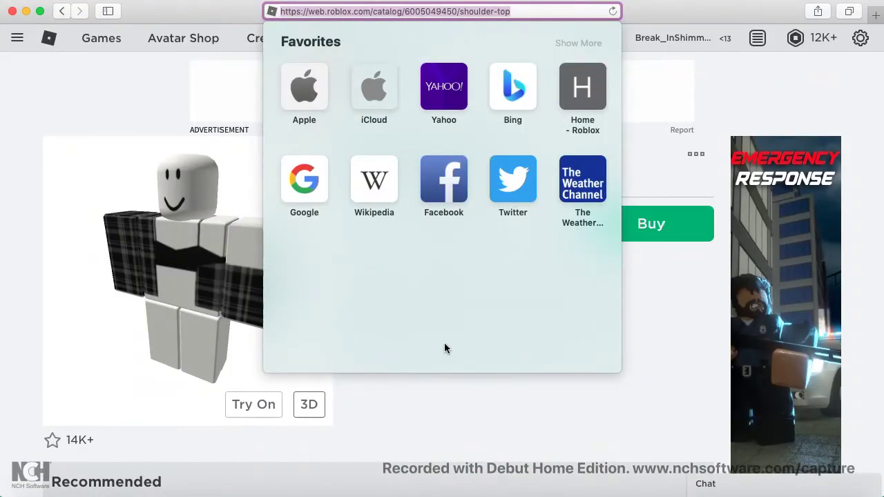
click(490, 424)
click(660, 494)
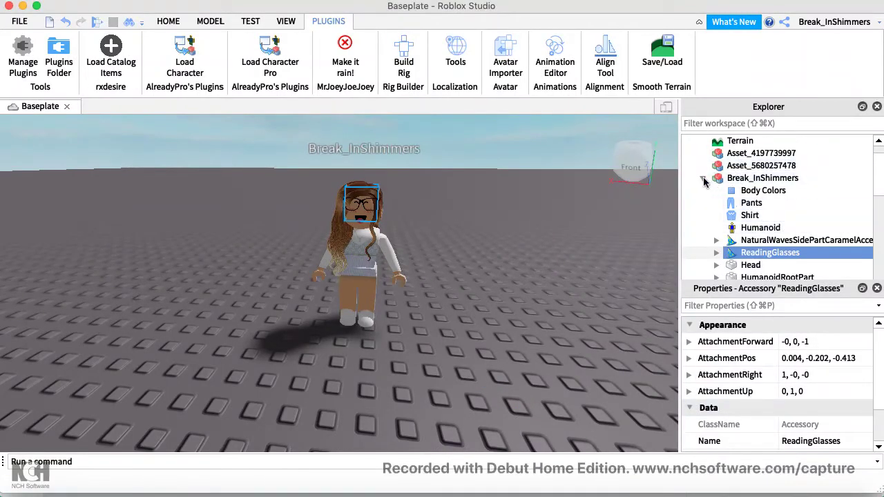
click(749, 214)
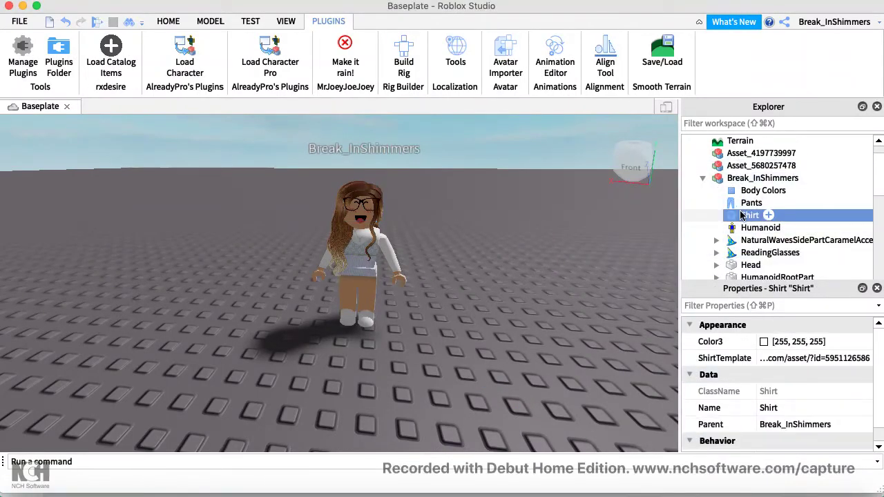
click(782, 358)
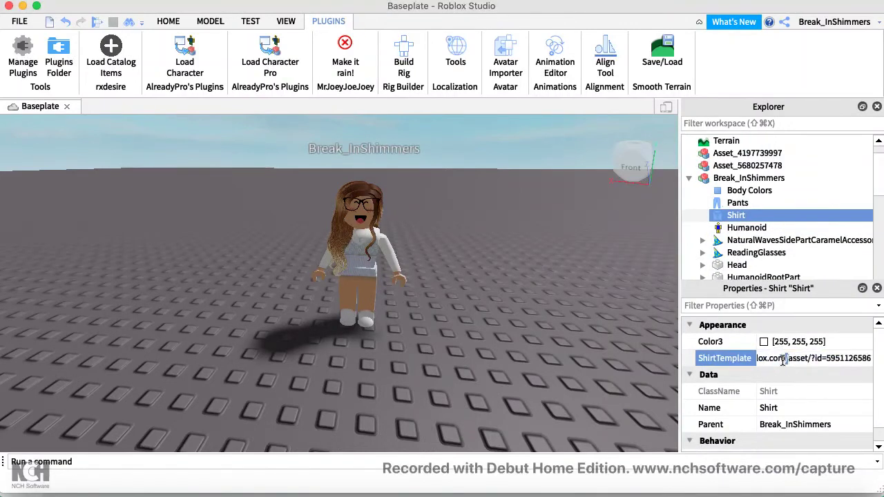
triple_click(782, 358)
key(BackSpace)
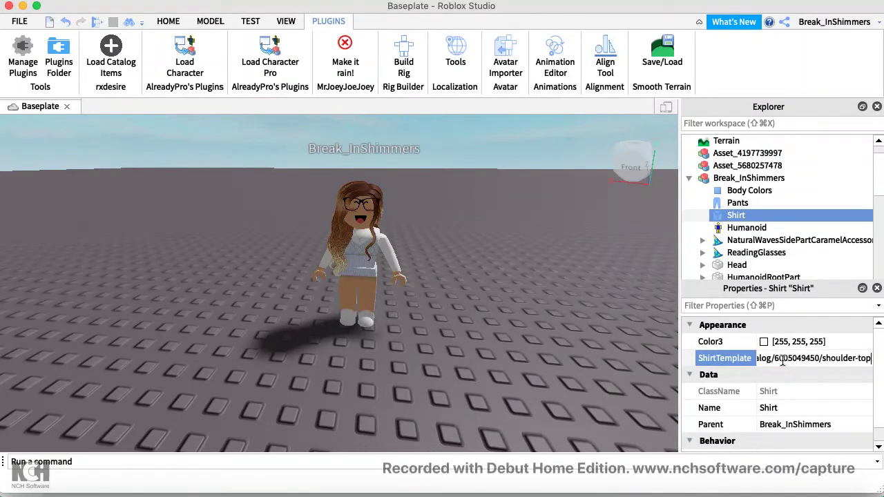
key(Return)
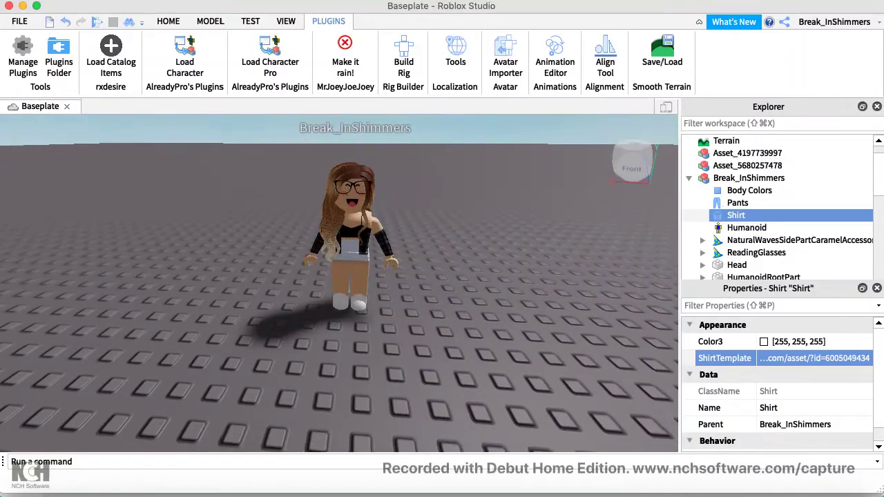
click(150, 491)
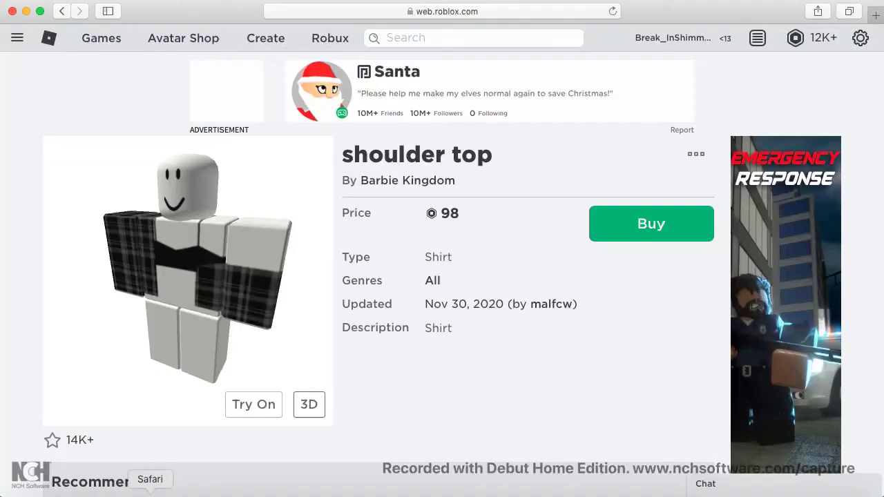
Go back and switch the catalog to Pants, scrolling down to the White Slit skirt.
click(61, 12)
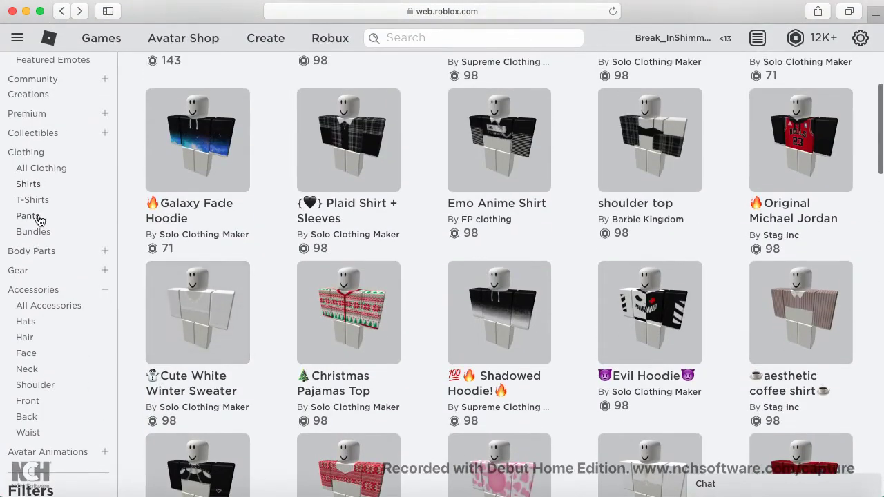
click(29, 217)
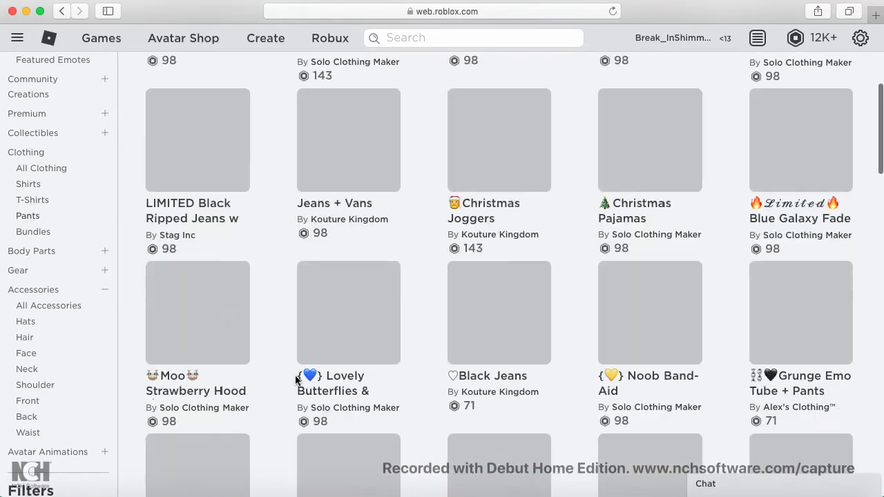
scroll(301, 373, down, 3)
scroll(302, 374, down, 6)
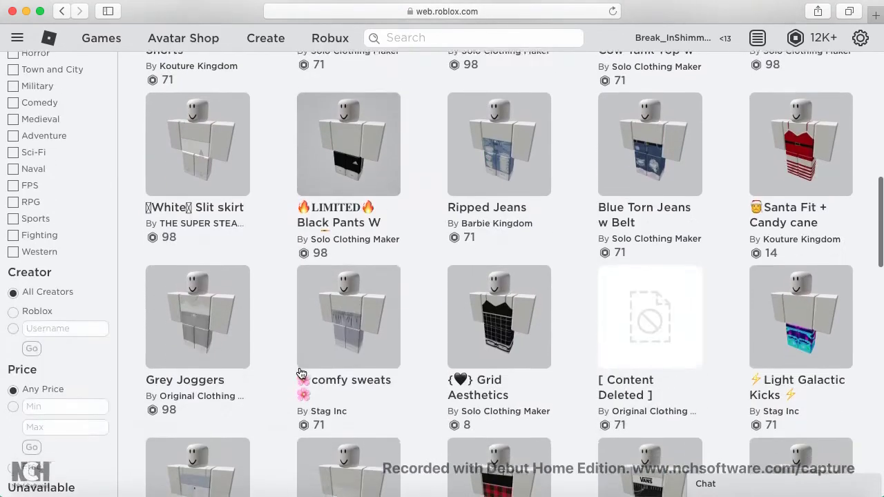
scroll(302, 374, down, 3)
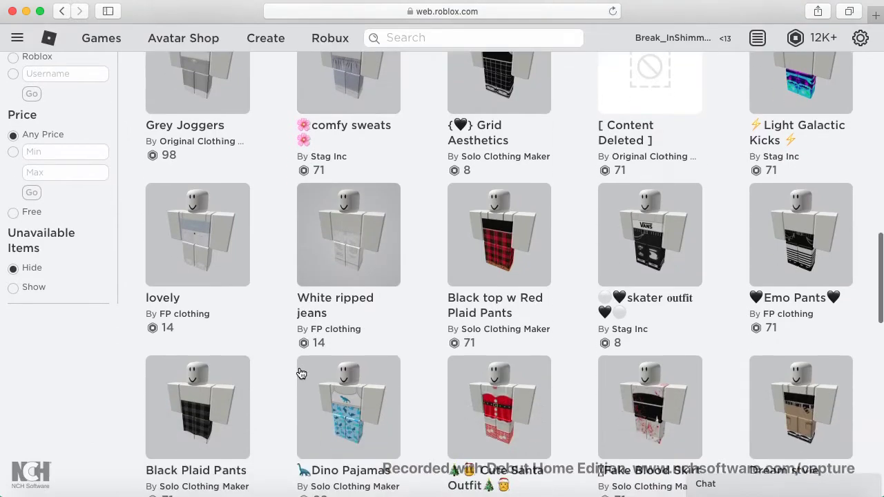
scroll(302, 373, down, 6)
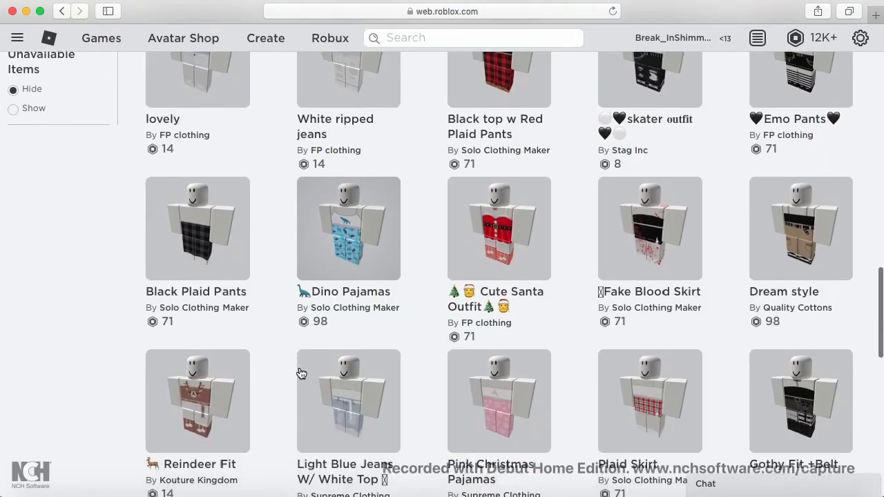
scroll(301, 373, down, 7)
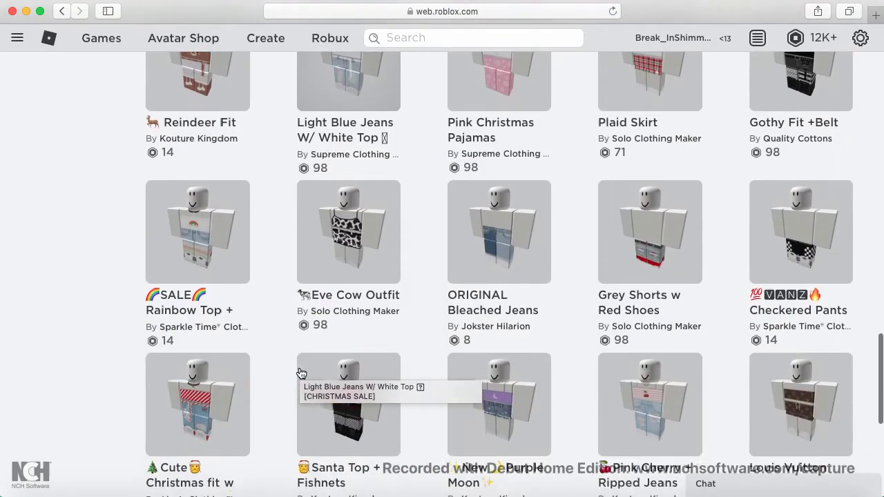
scroll(302, 373, up, 8)
scroll(302, 374, up, 10)
scroll(301, 373, down, 5)
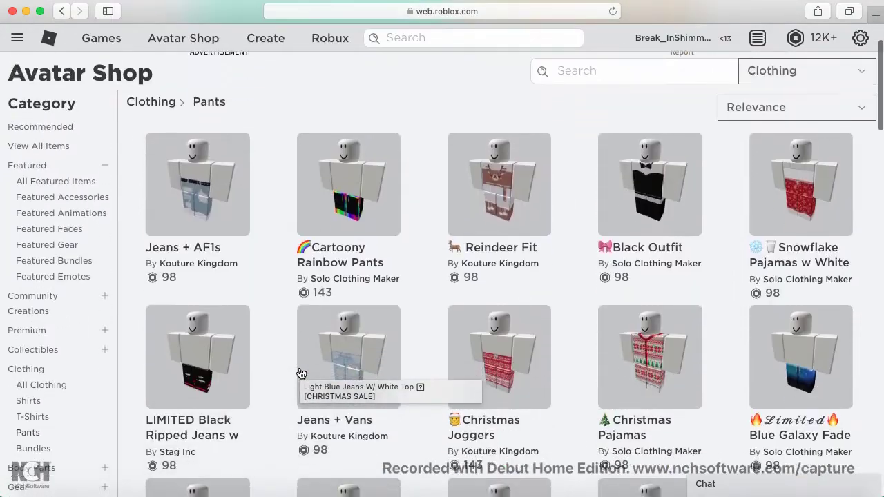
scroll(302, 374, down, 3)
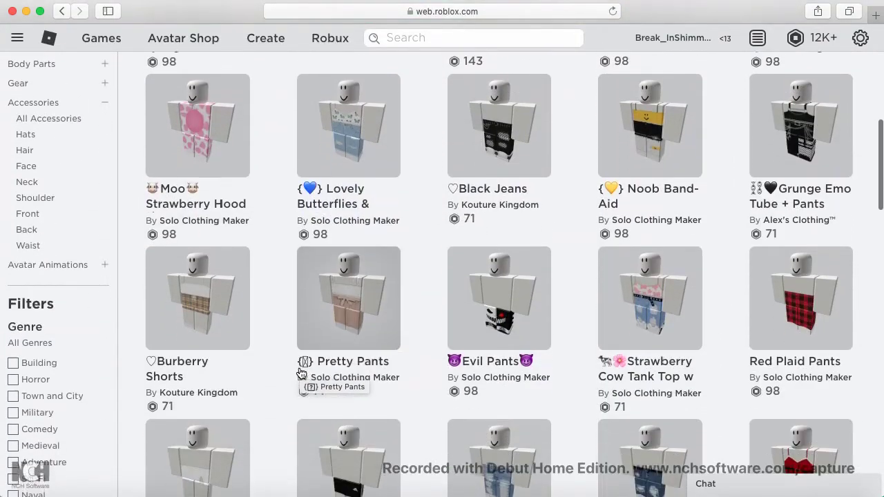
scroll(200, 268, down, 3)
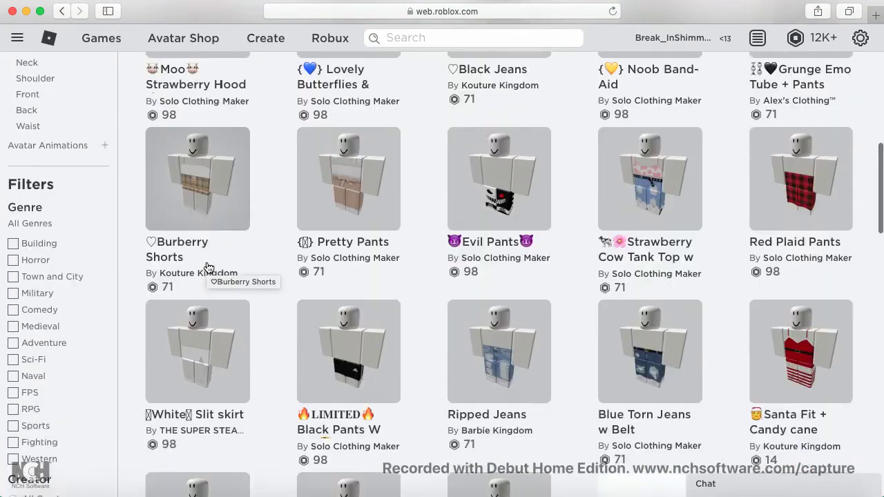
click(192, 252)
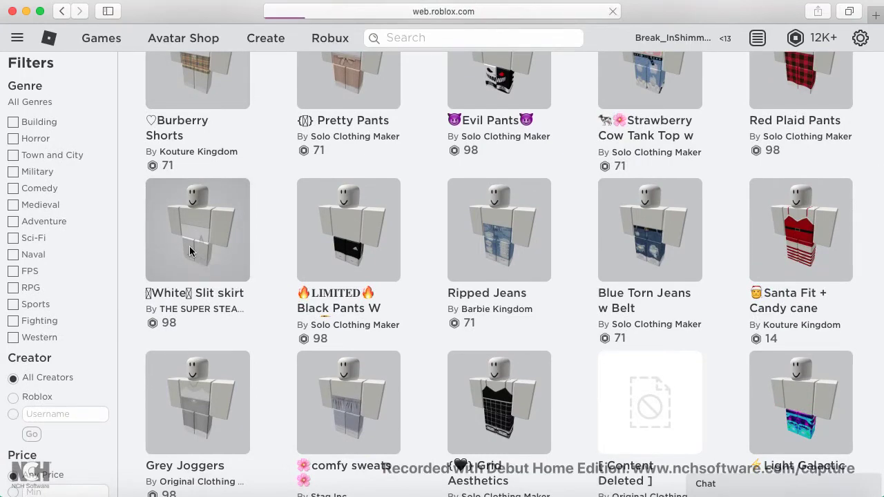
click(522, 10)
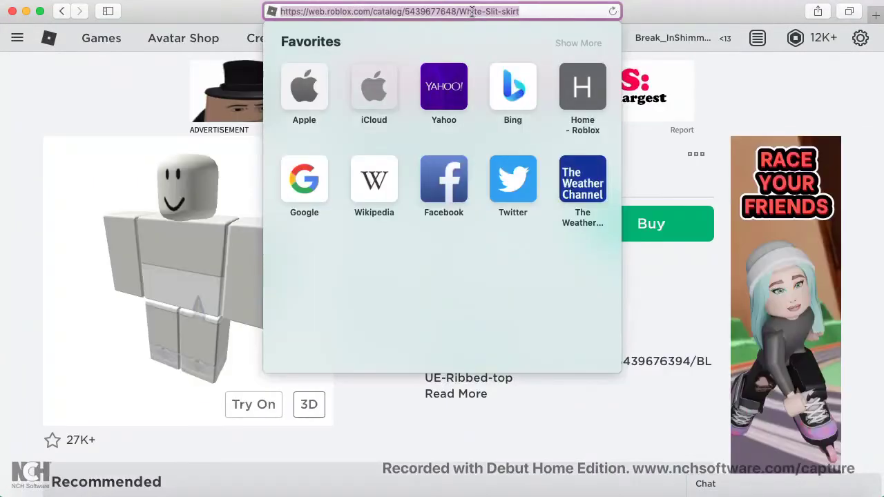
click(416, 432)
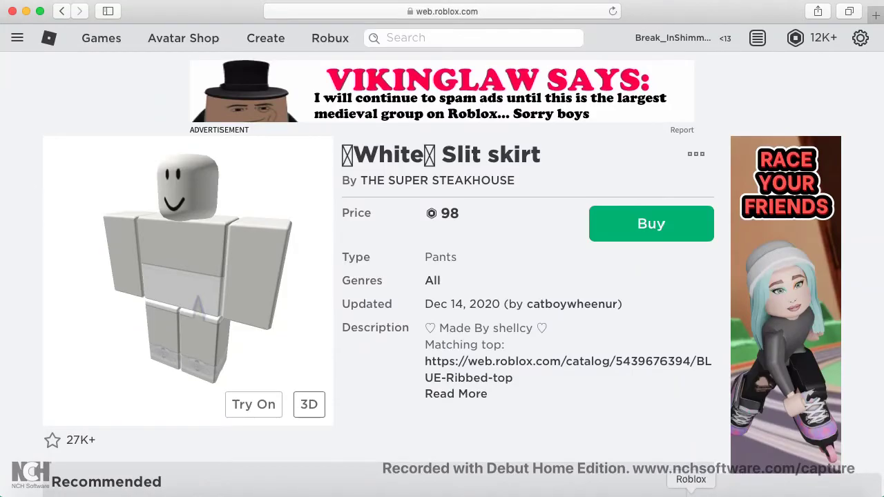
click(690, 491)
click(737, 202)
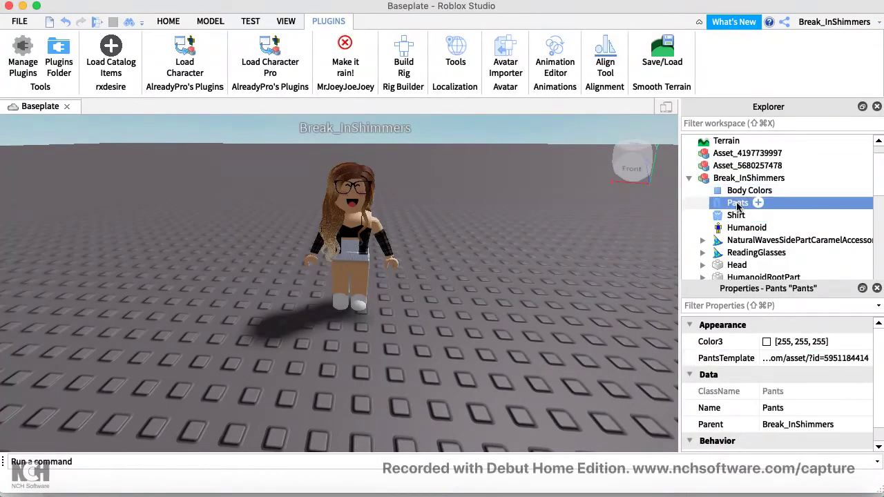
click(794, 359)
click(793, 362)
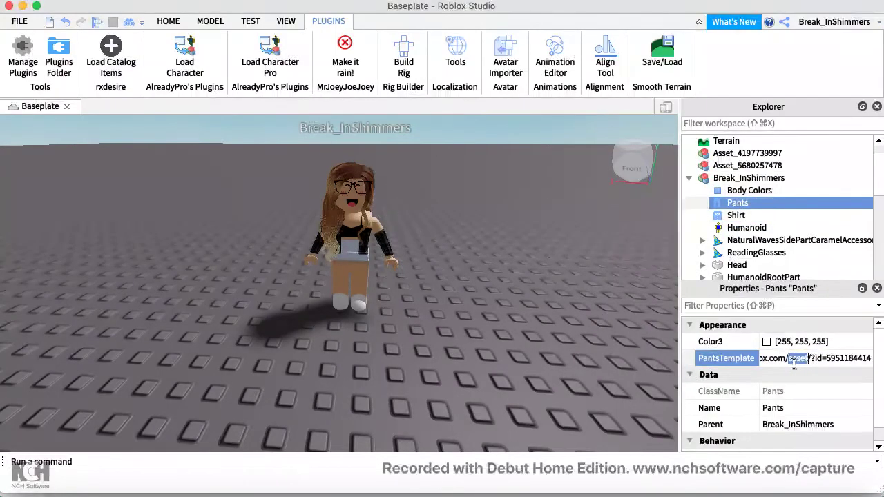
triple_click(793, 361)
key(BackSpace)
key(Return)
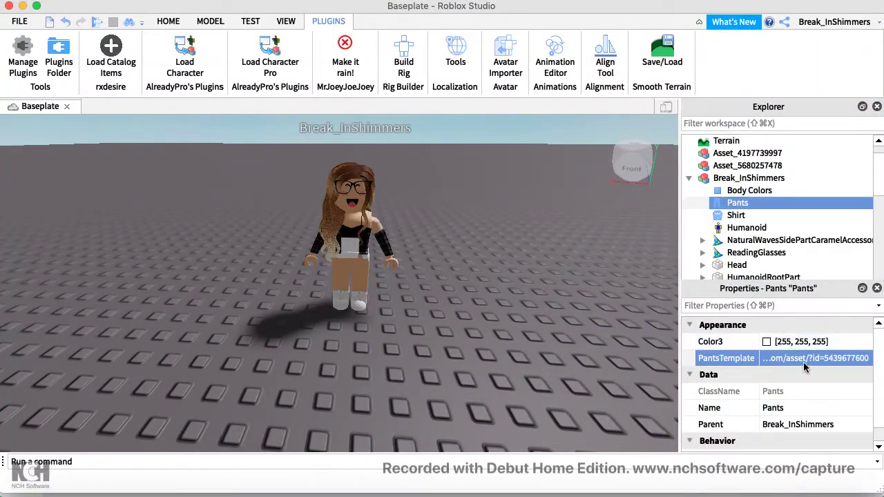
click(800, 357)
triple_click(800, 357)
key(BackSpace)
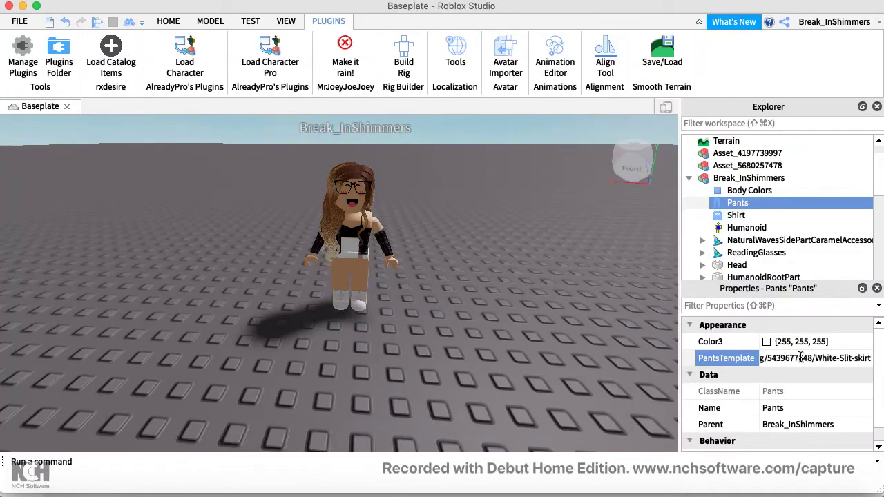
key(Return)
right_drag(658, 361, 658, 361)
scroll(658, 361, up, 10)
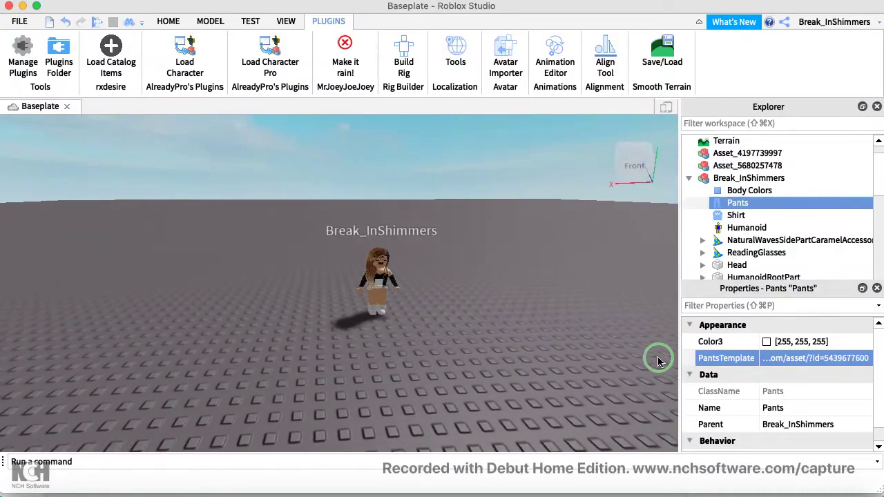
scroll(658, 361, down, 8)
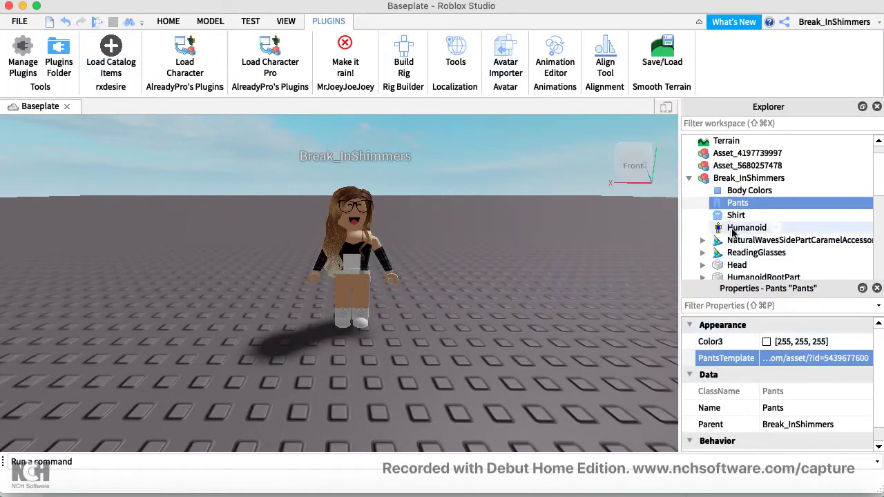
scroll(732, 232, up, 2)
click(702, 202)
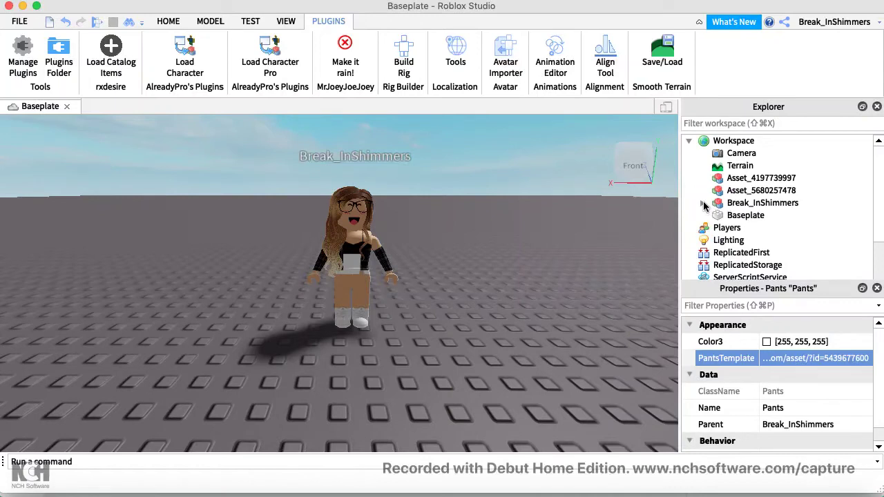
click(703, 201)
scroll(722, 228, down, 2)
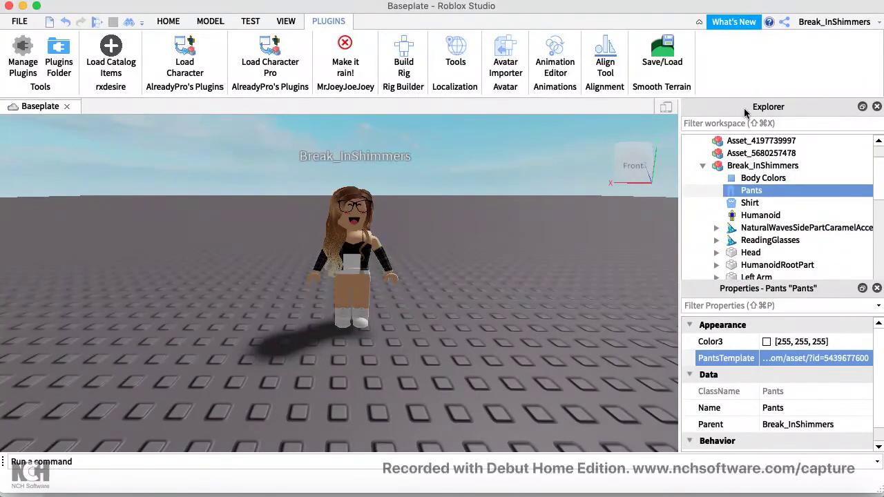
Toggle Explorer off and back on from the View tab, then close the Properties panel.
click(284, 20)
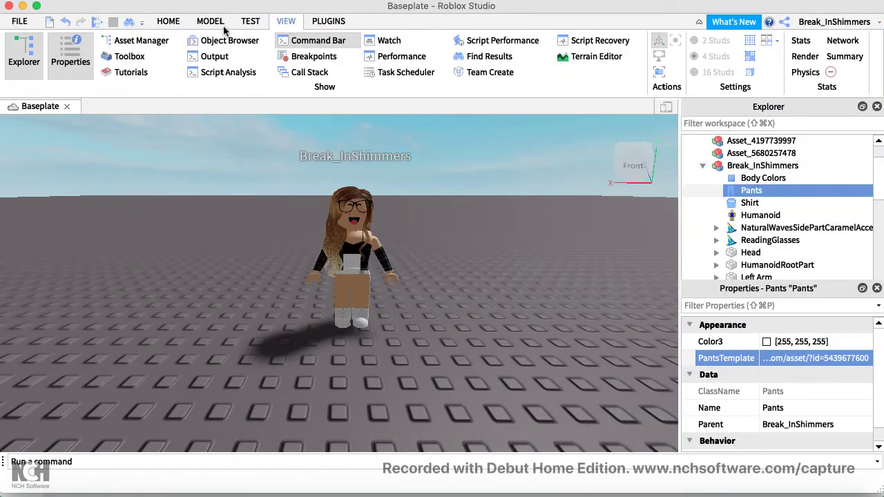
click(19, 54)
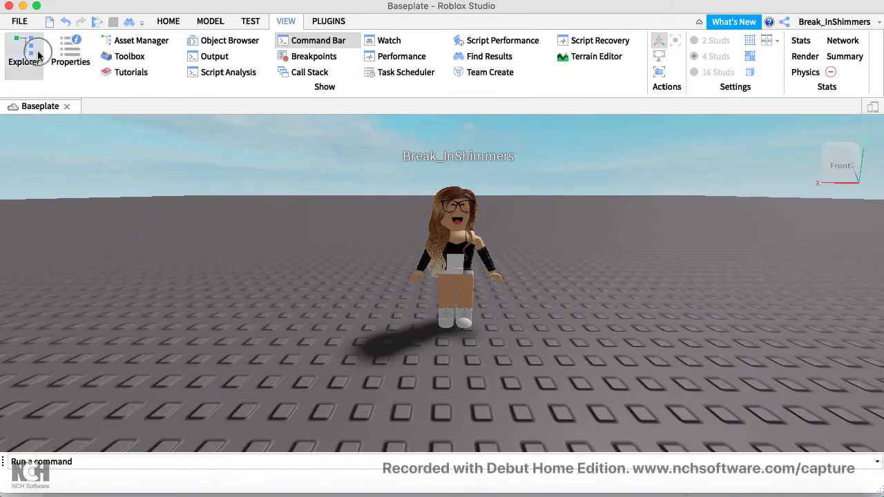
click(28, 49)
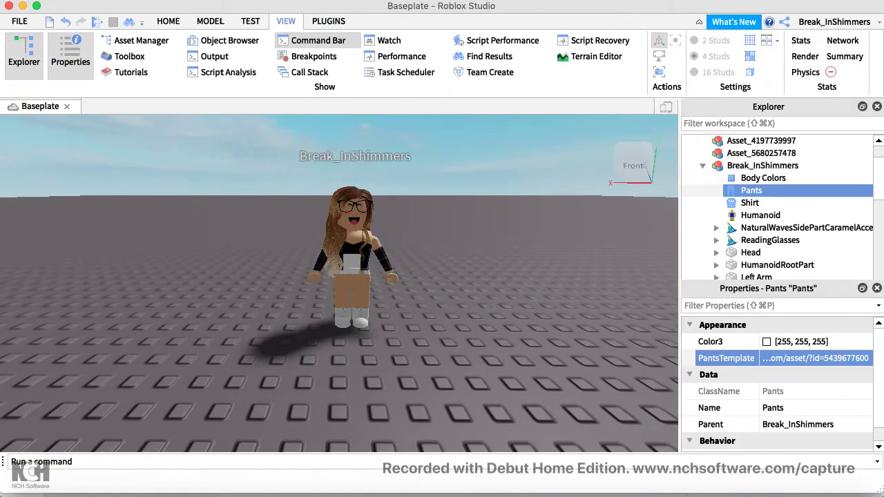
click(877, 289)
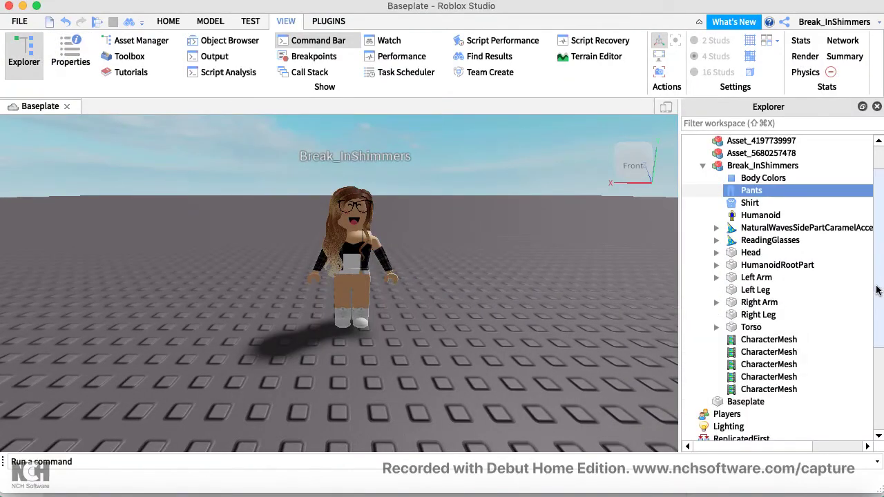